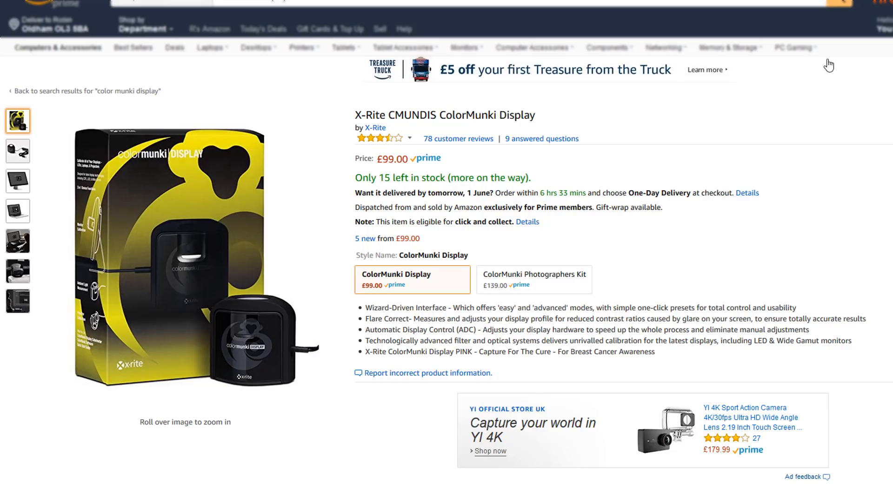
left_click(874, 1)
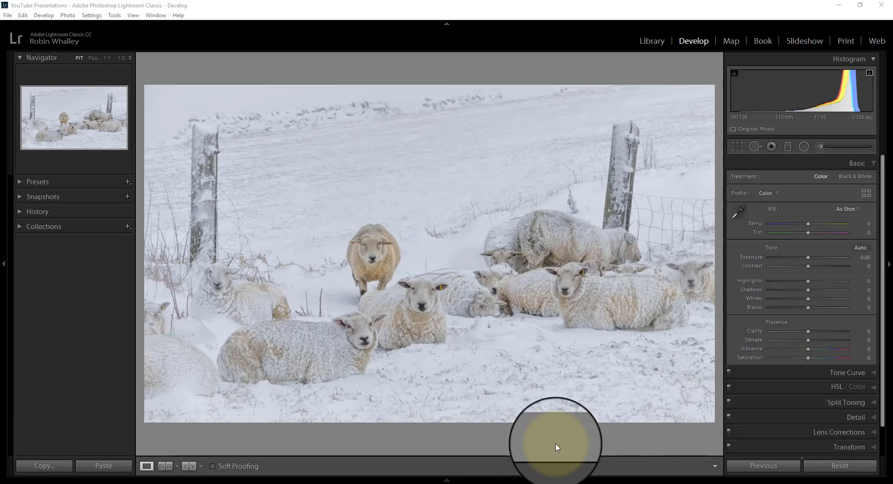
Set the background around the photo to white, and raise Exposure to +0.42 and Whites to +12
right_click(557, 445)
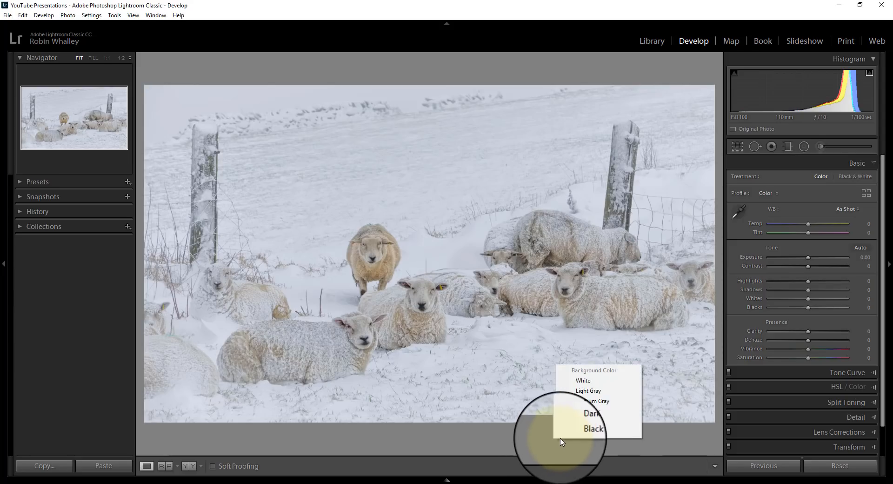
left_click(599, 383)
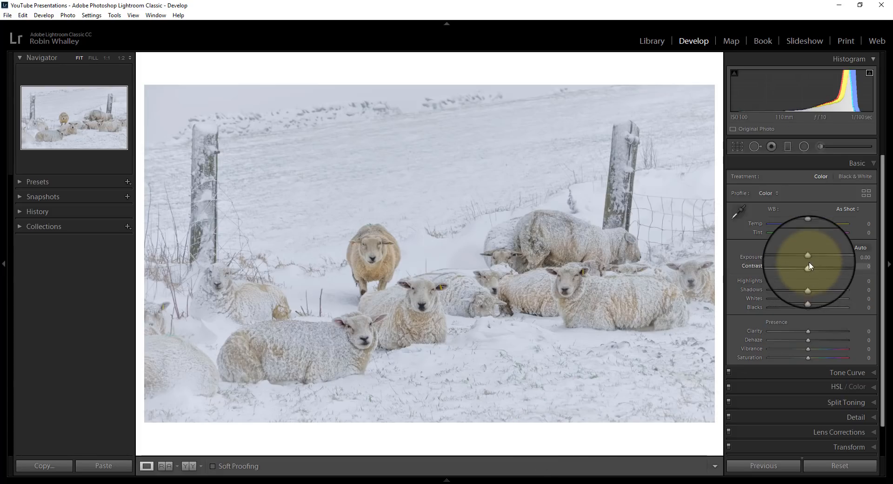
left_click_drag(808, 258, 812, 258)
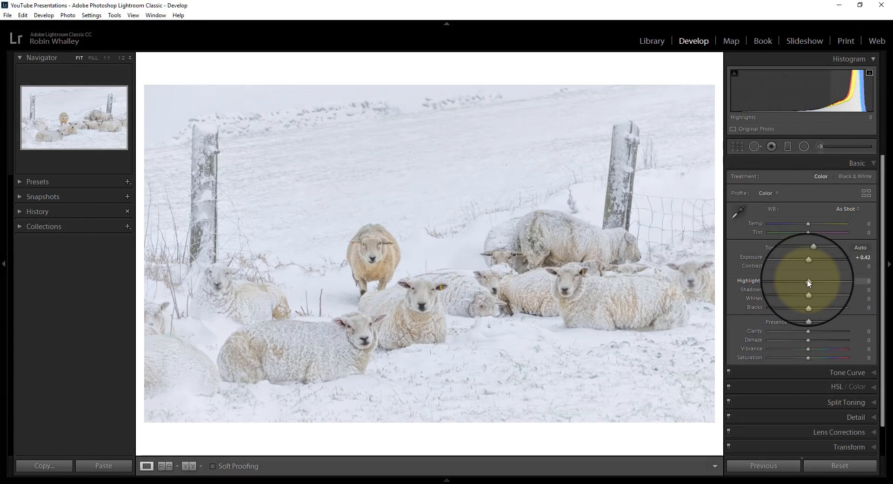
left_click_drag(808, 297, 813, 298)
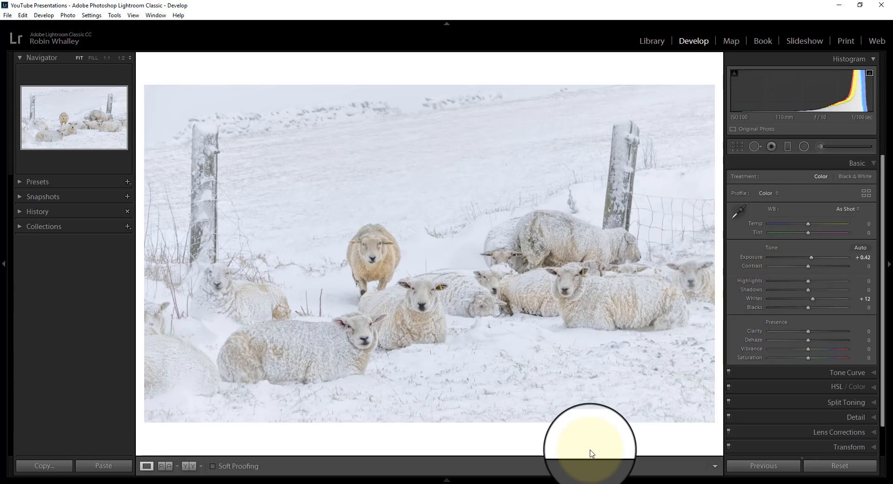
Set the background to Medium Gray and compare the photo before and after side by side, returning to the single-photo view
right_click(582, 432)
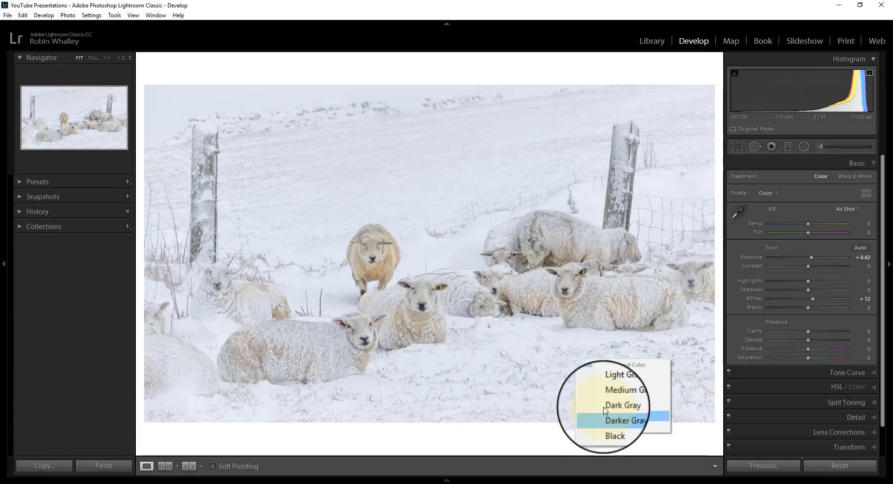
left_click(615, 395)
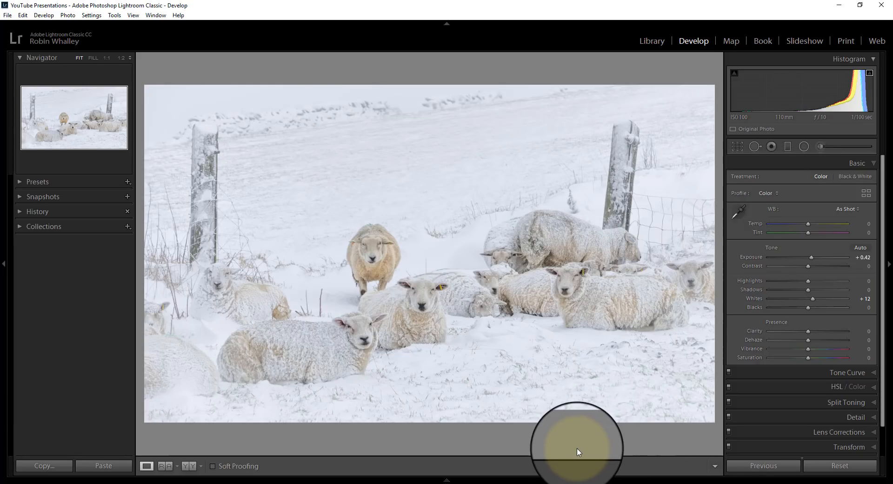
left_click(193, 466)
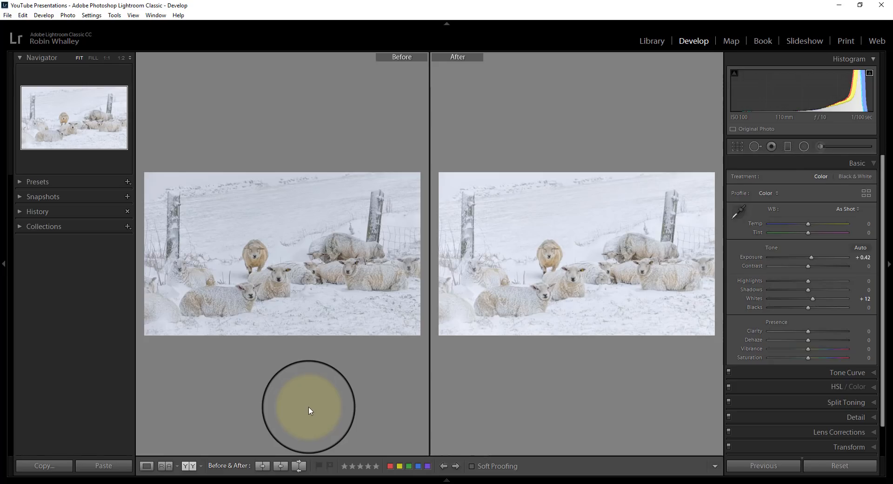
left_click(146, 465)
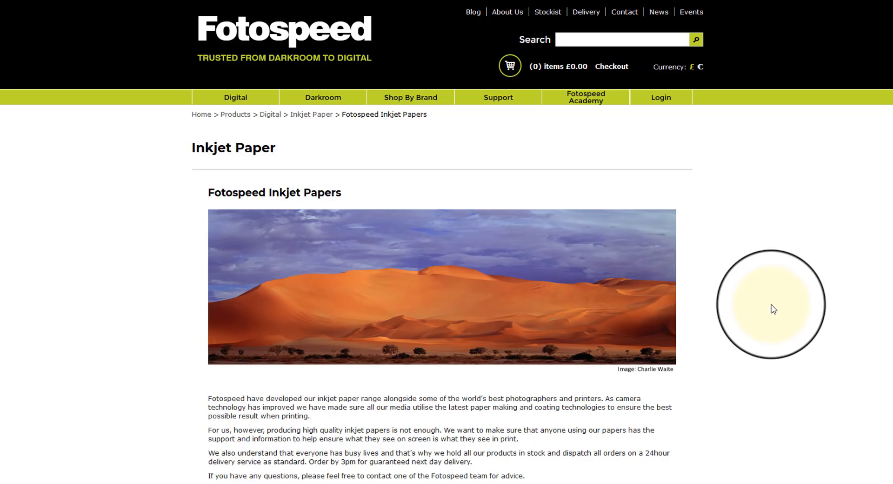
On the Fotospeed website, open the Photo Quality Paper range from the inkjet papers and look through its page
scroll(773, 309, "down", 9)
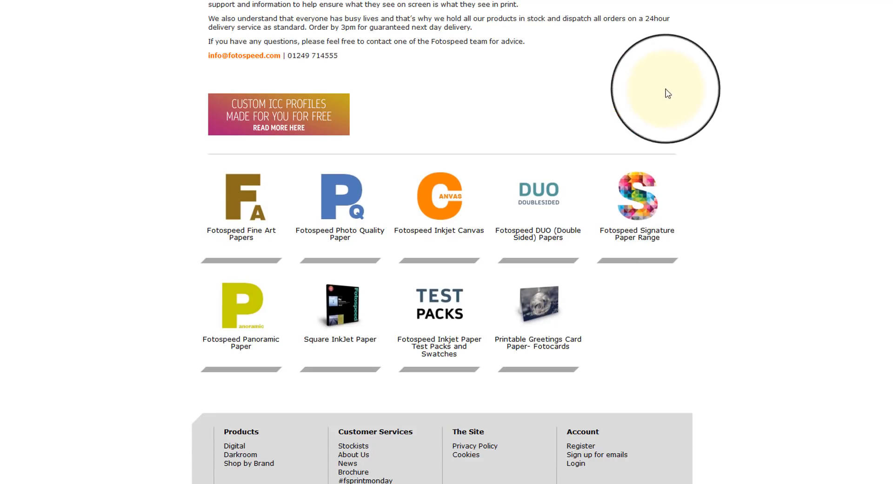
left_click(333, 224)
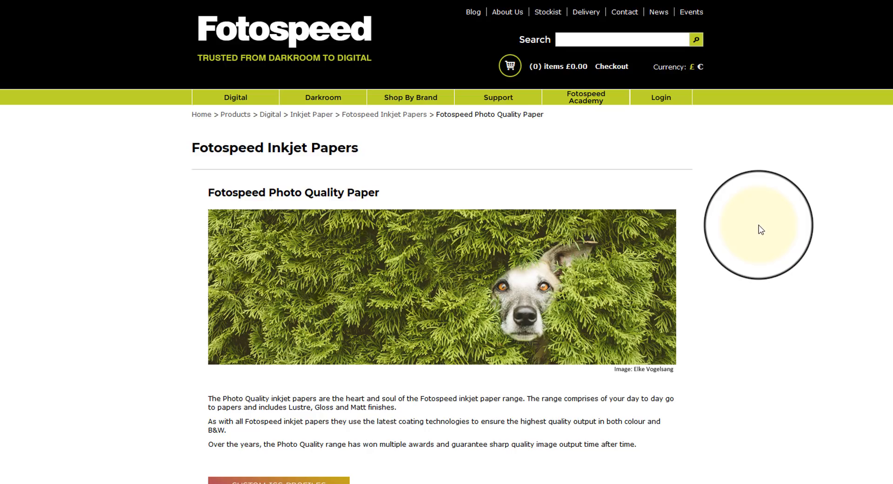
scroll(761, 229, "down", 10)
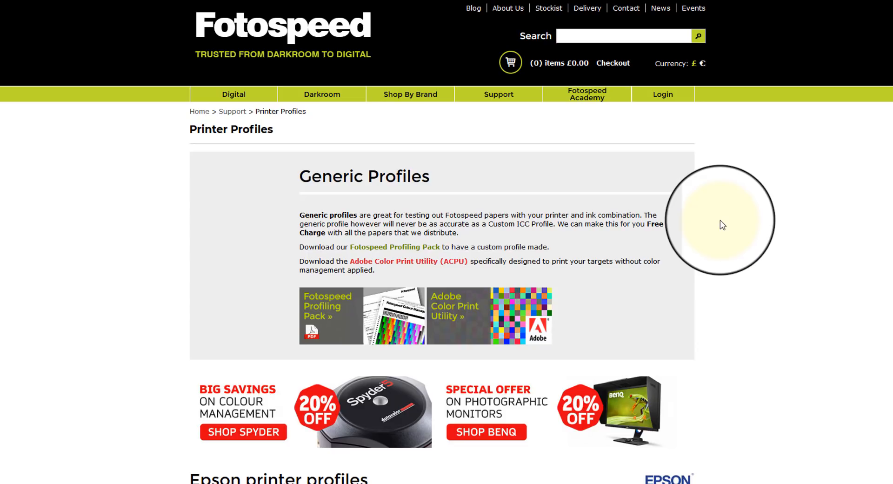
Find the Epson R3880 among the Epson printer profiles and open its Epson Ink generic profiles
scroll(720, 221, "down", 3)
scroll(720, 230, "up", 3)
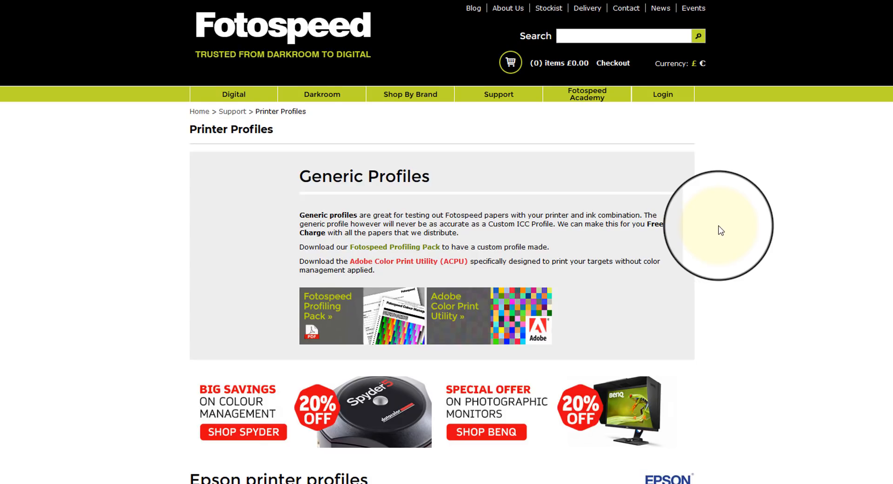
scroll(721, 231, "down", 5)
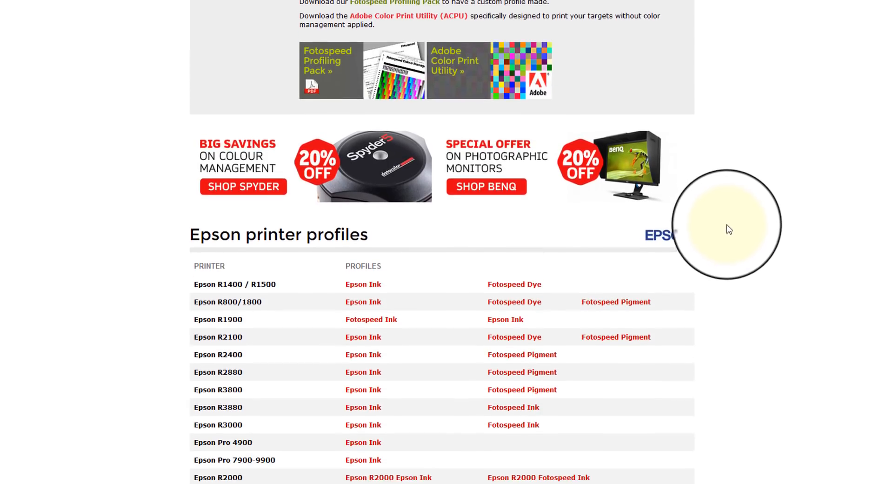
scroll(726, 225, "down", 4)
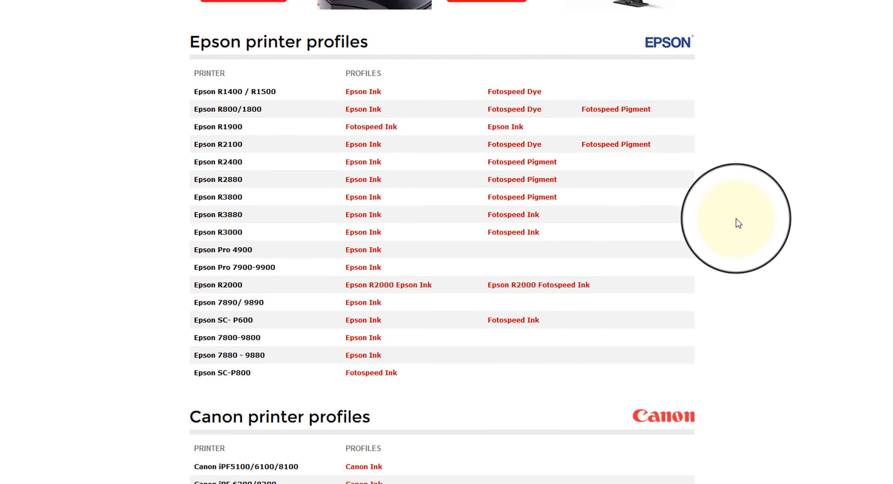
left_click(229, 219)
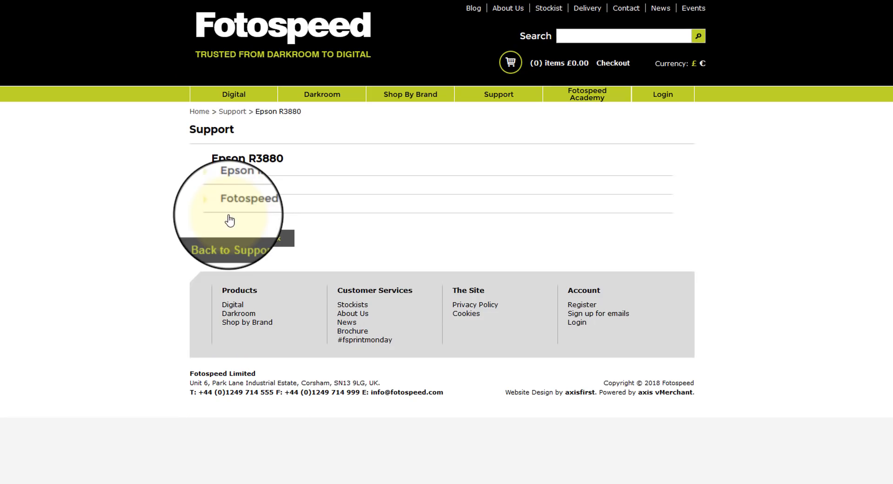
left_click(247, 188)
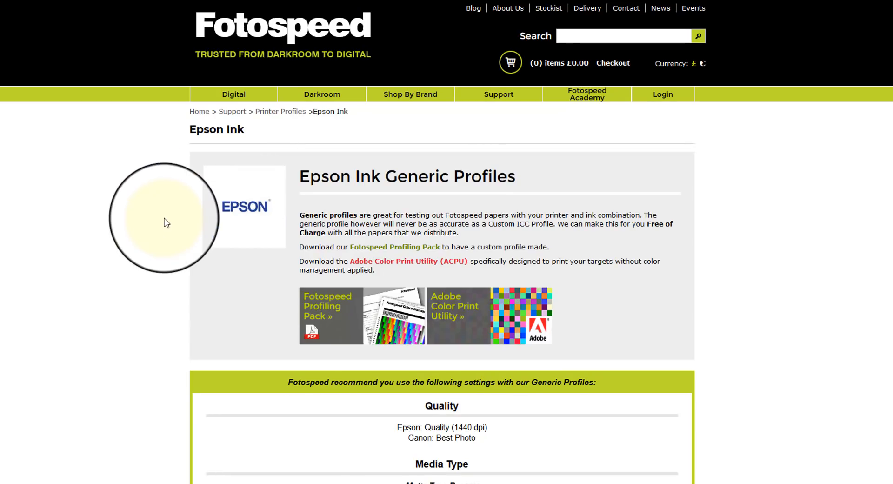
Review the recommended settings and start downloading the Photo Smooth Pearl 290 profile, 1FS_PhotoSmoothPearl290_Pro3880-K3_Generic, with the Save File option
scroll(166, 222, "down", 5)
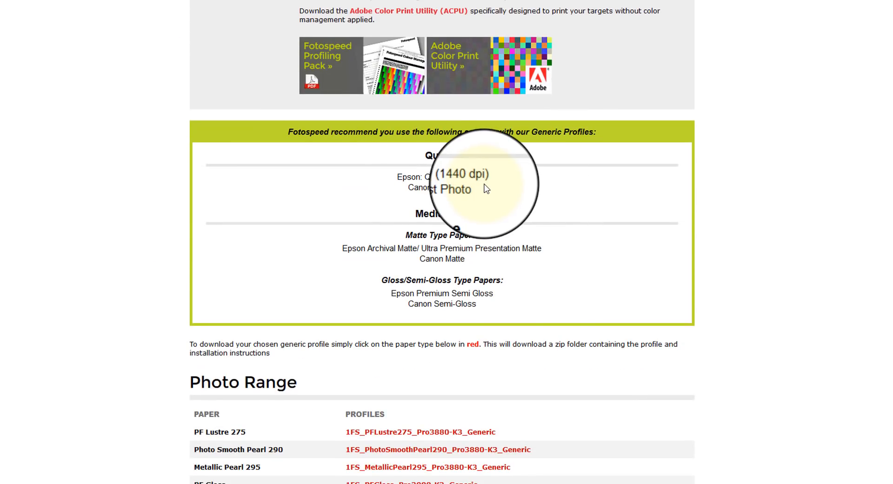
scroll(600, 182, "down", 2)
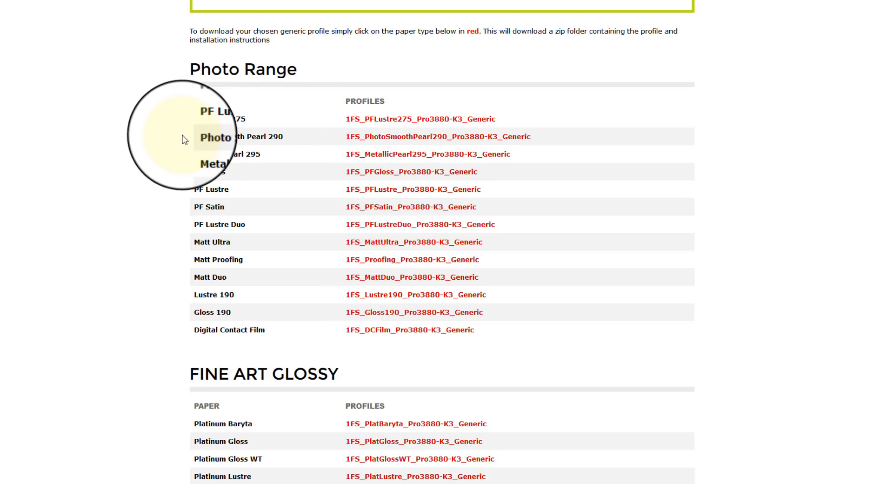
left_click(389, 142)
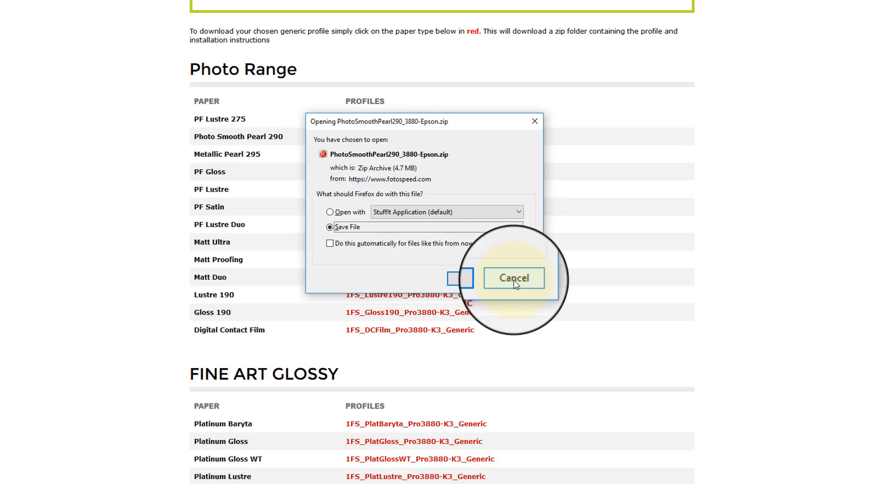
left_click(456, 278)
scroll(656, 254, "up", 10)
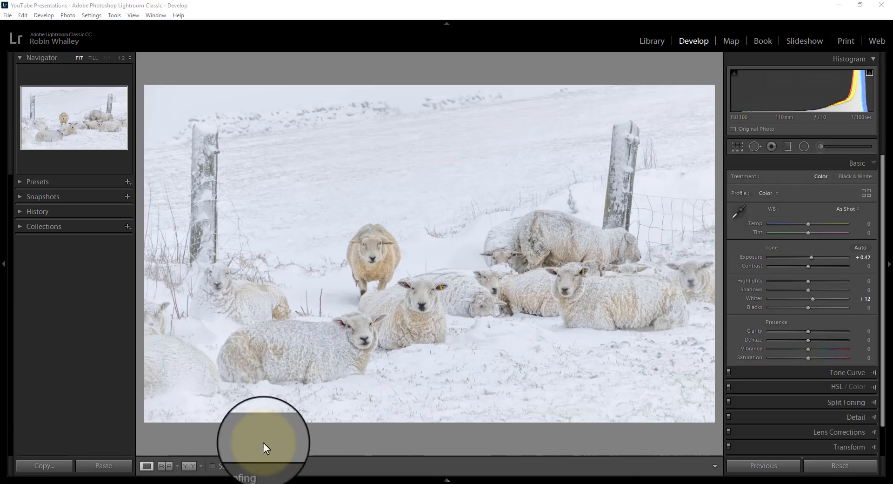
In Lightroom, turn on soft proofing and create a proof copy of the sheep photo, checking it alongside the original and keeping it selected
left_click(213, 465)
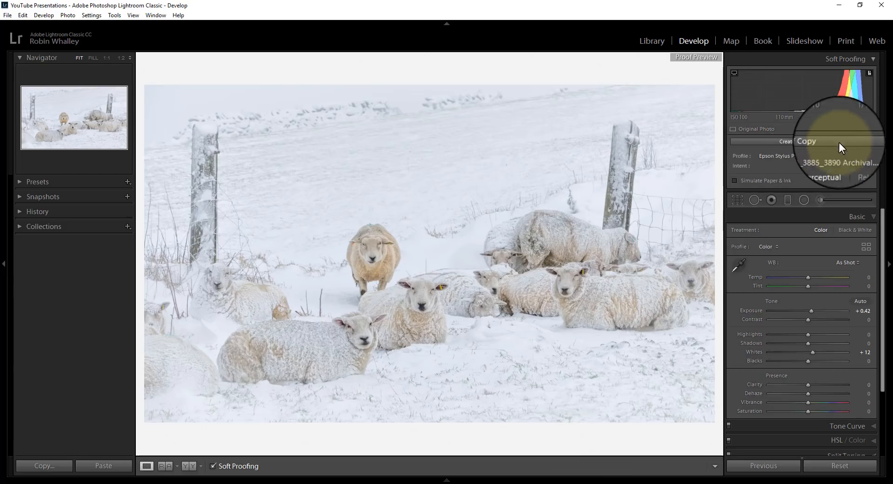
left_click(812, 138)
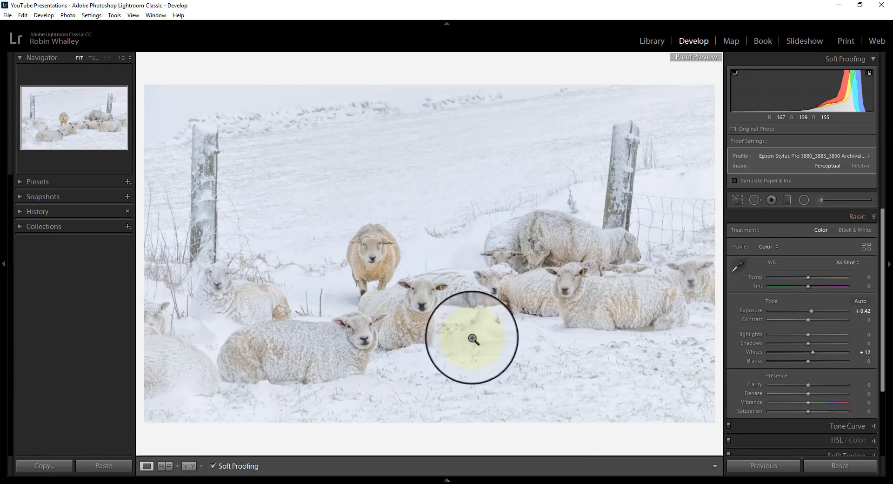
left_click(447, 479)
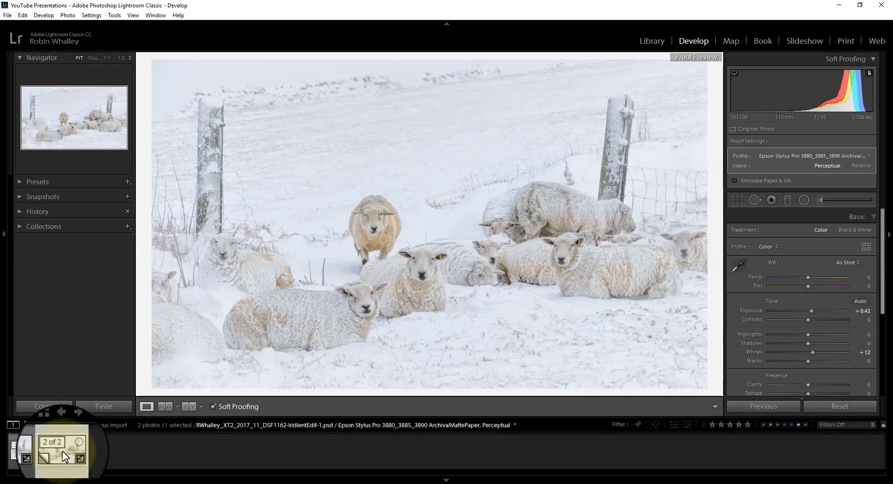
left_click(27, 452)
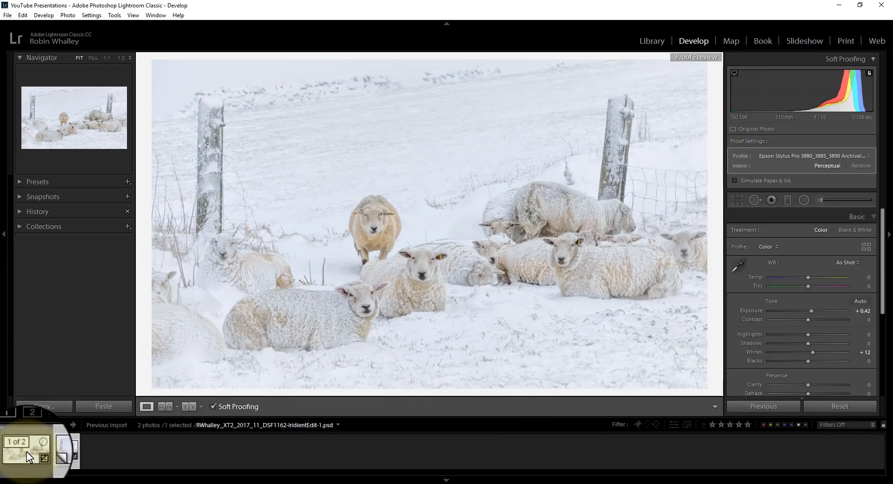
left_click(70, 454)
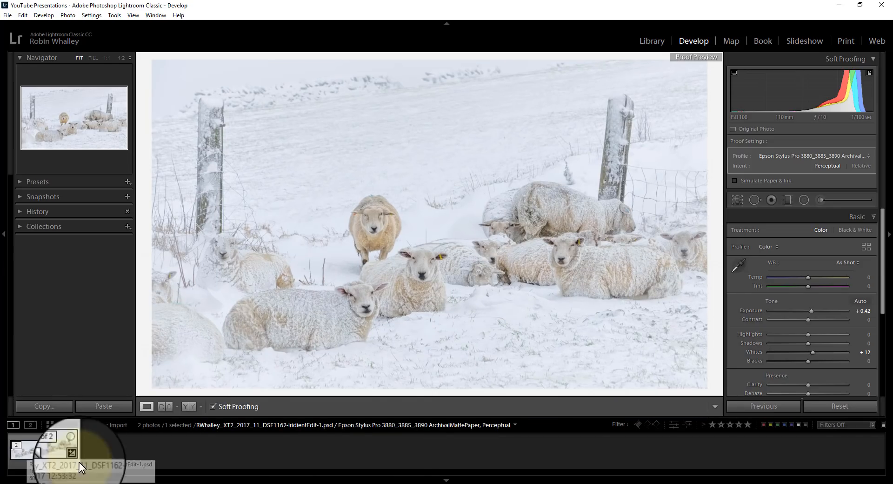
left_click(447, 480)
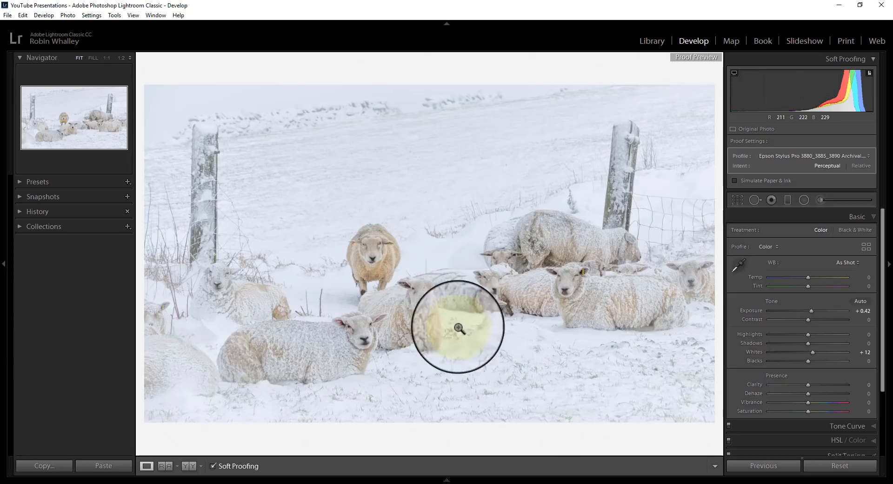
Show the current state and proof preview side by side with paper and ink simulation, and look over the available proof profiles
left_click(189, 467)
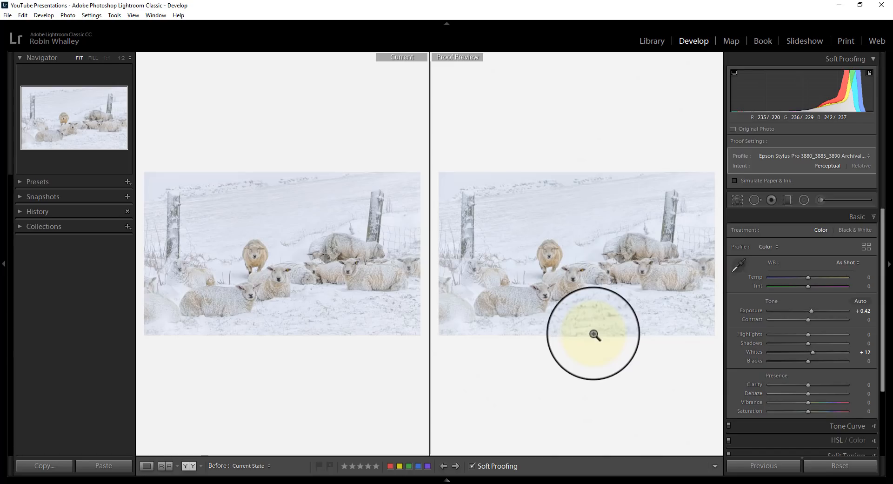
left_click(735, 181)
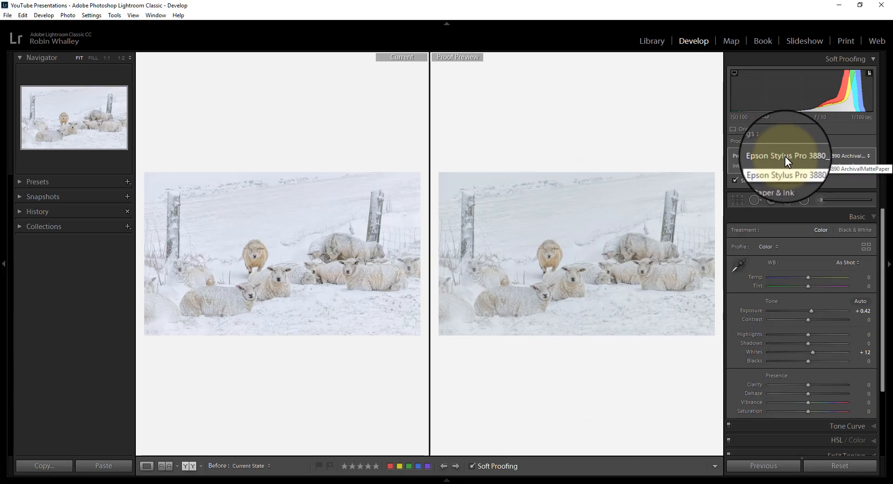
left_click(869, 156)
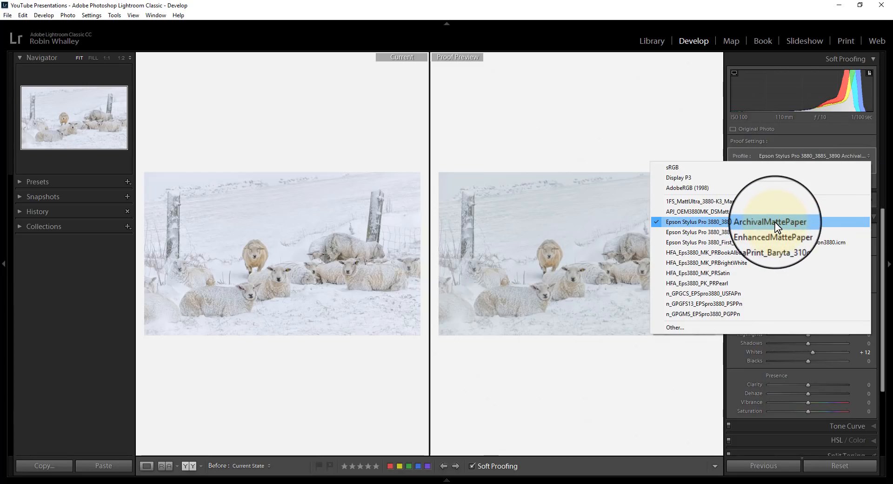
left_click(647, 384)
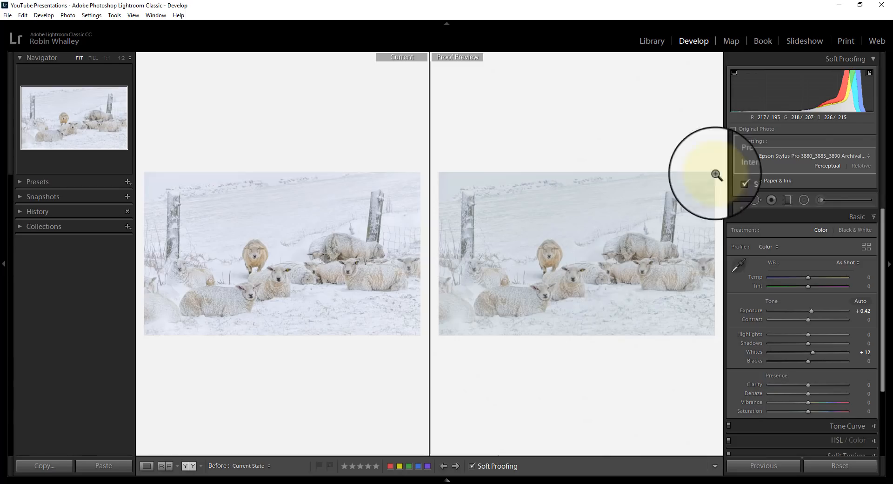
Add 1FS_PhotoSmoothPearl290_3880-K3_Gen to the available proof profiles and use it for the soft proof
left_click(869, 156)
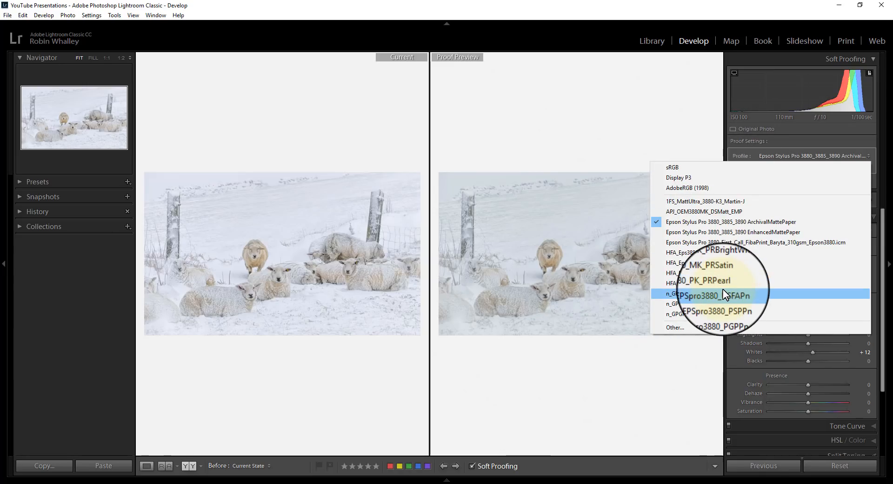
left_click(671, 327)
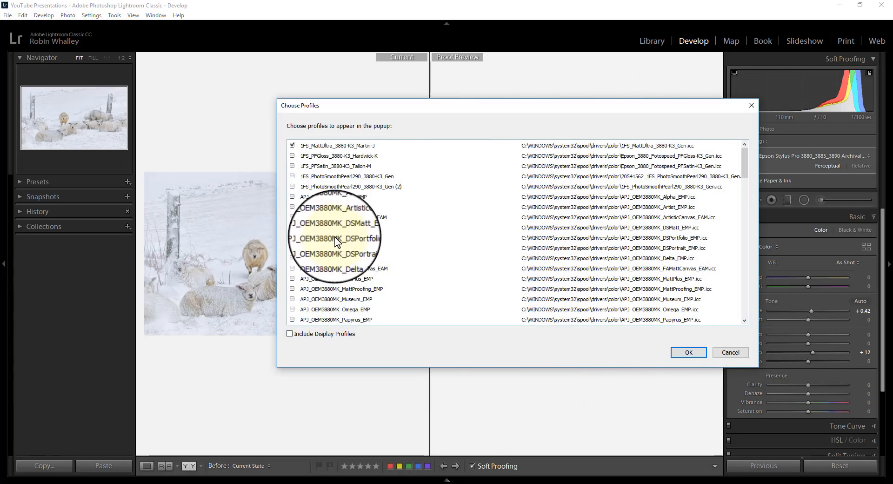
left_click(292, 227)
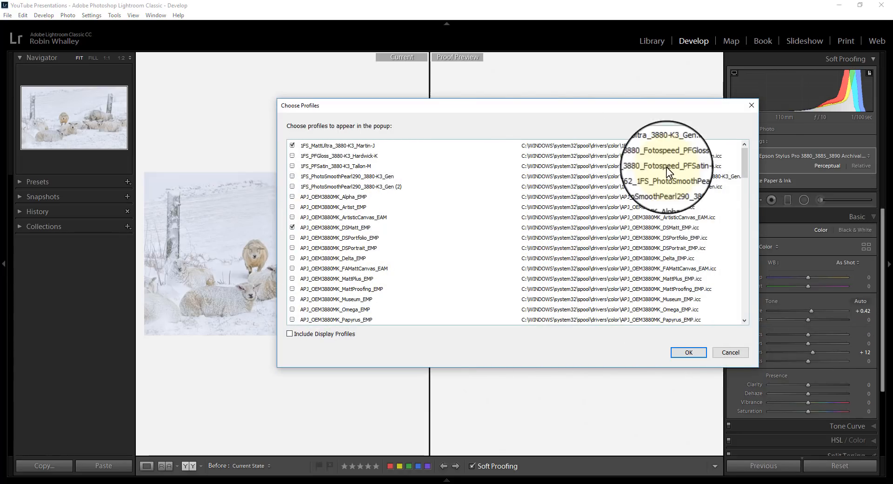
mouse_move(742, 153)
left_mouse_down()
mouse_move(741, 289)
mouse_move(791, 386)
mouse_move(755, 190)
mouse_move(755, 146)
left_mouse_up()
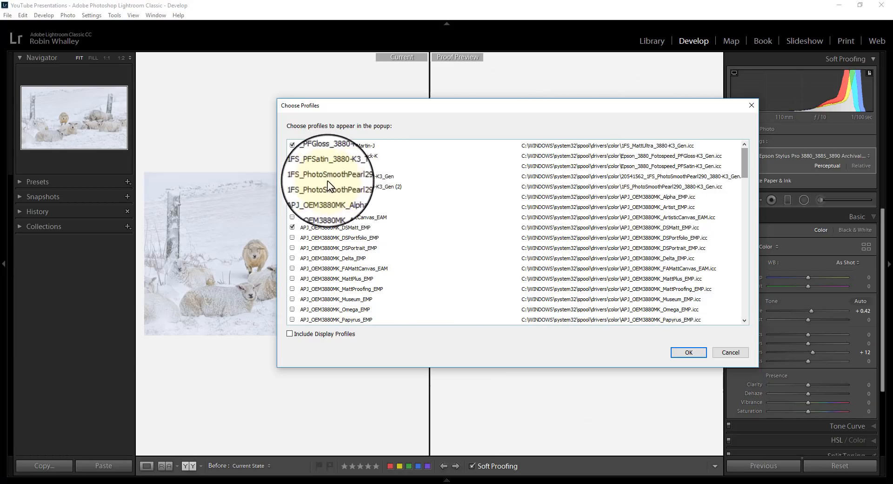
left_click(293, 176)
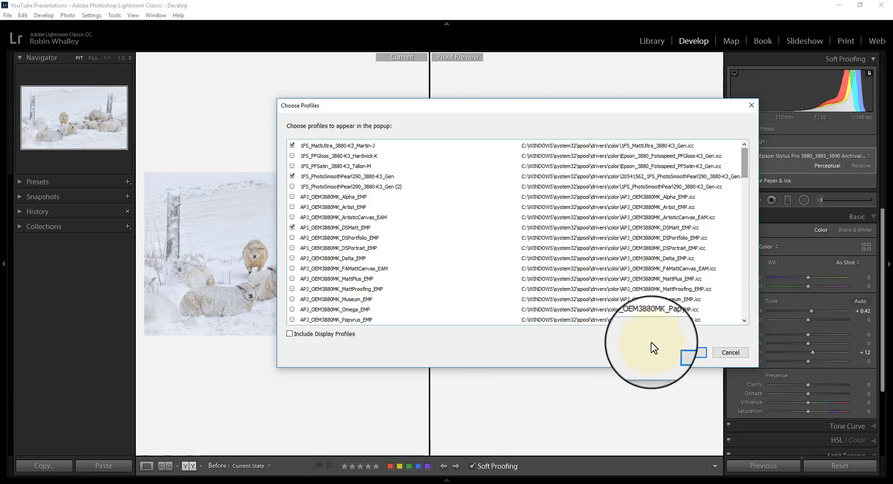
left_click(689, 354)
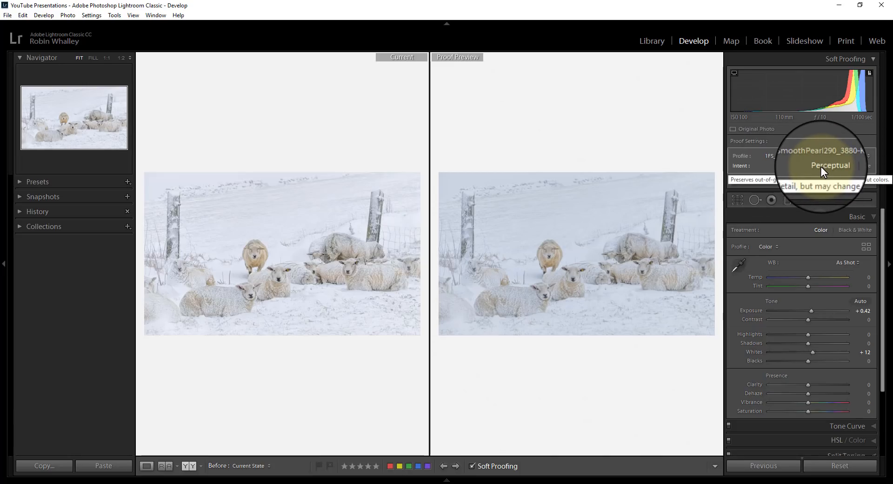
Compare the Perceptual and Relative rendering intents in the proof preview and leave the intent on Relative
left_click(858, 166)
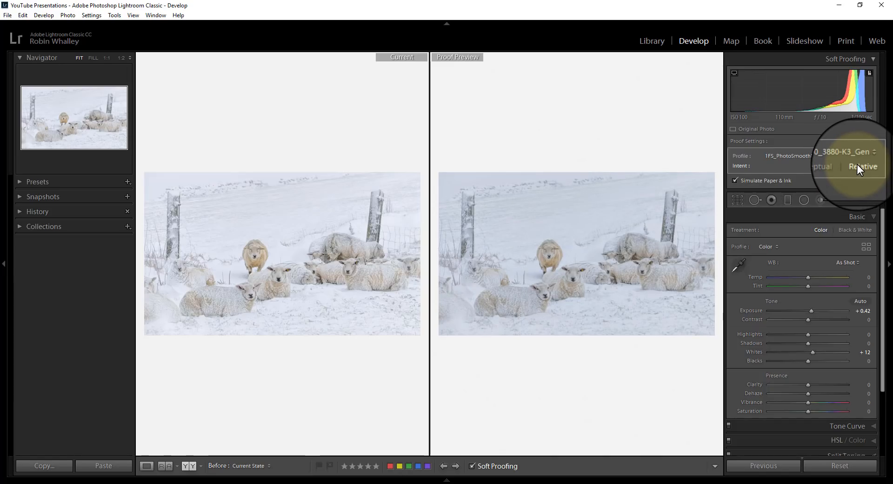
left_click(830, 164)
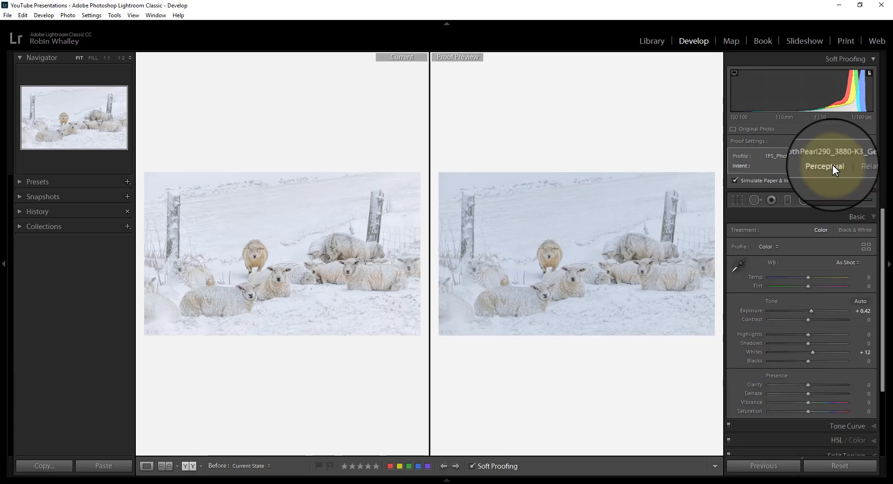
left_click(856, 163)
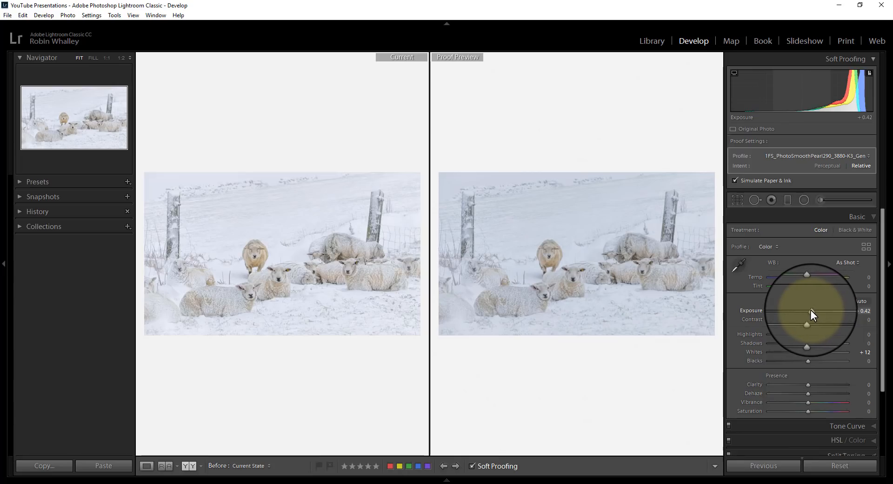
Brighten and warm the proof copy with Exposure +0.60, Temp +5 and Highlights +18
left_click_drag(810, 310, 812, 310)
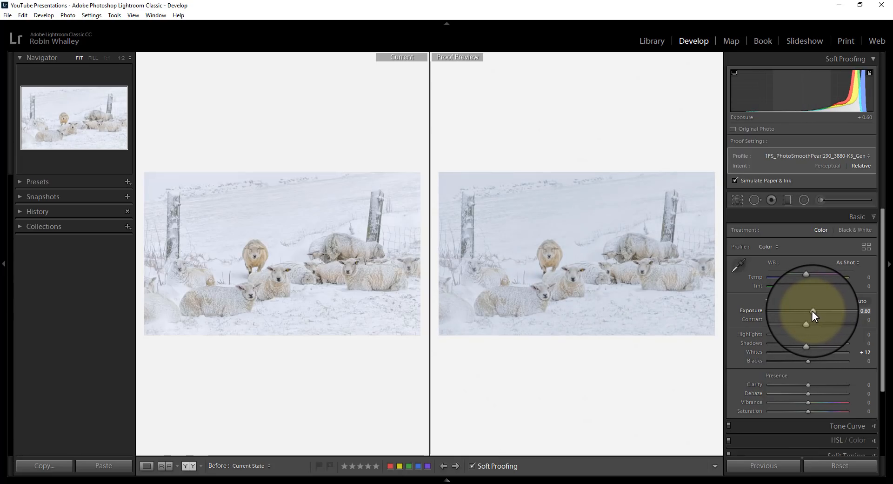
left_click(809, 276)
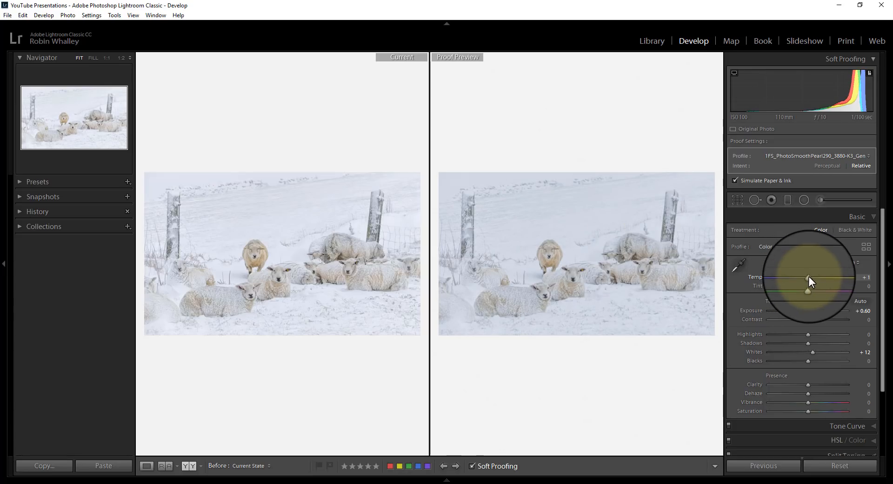
left_click_drag(808, 277, 811, 277)
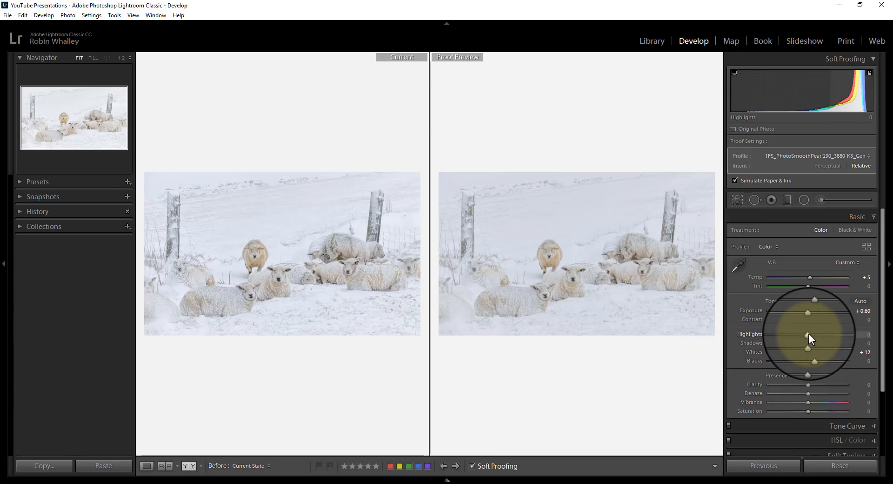
left_click_drag(808, 333, 816, 336)
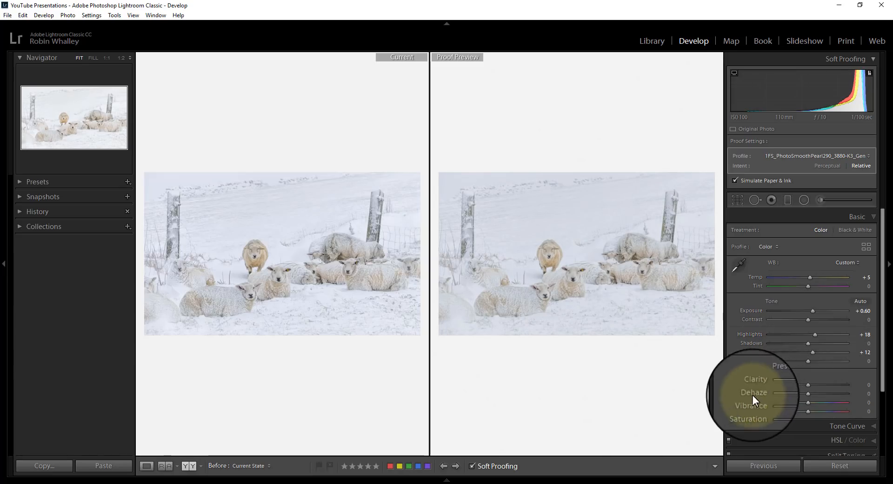
Check the sheep's fleece detail in both versions and slightly raise the proof copy's Clarity
left_click(542, 270)
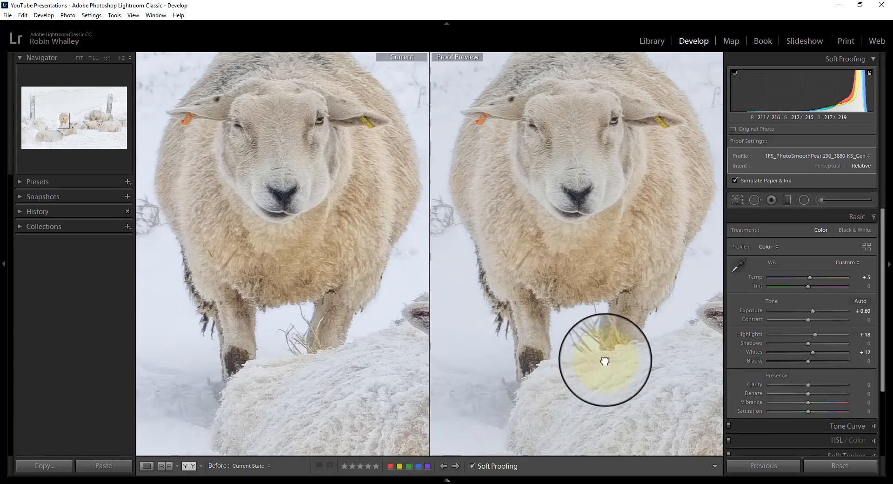
left_click_drag(584, 370, 420, 141)
left_click_drag(646, 276, 609, 309)
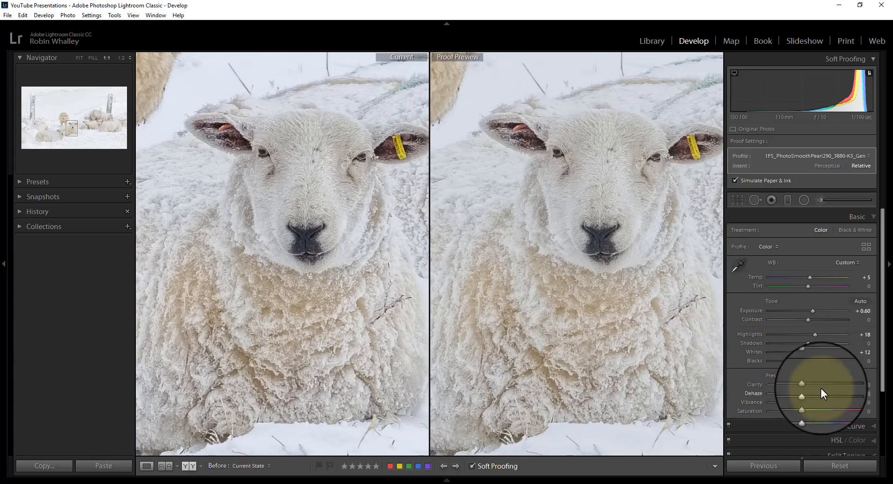
left_click(601, 312)
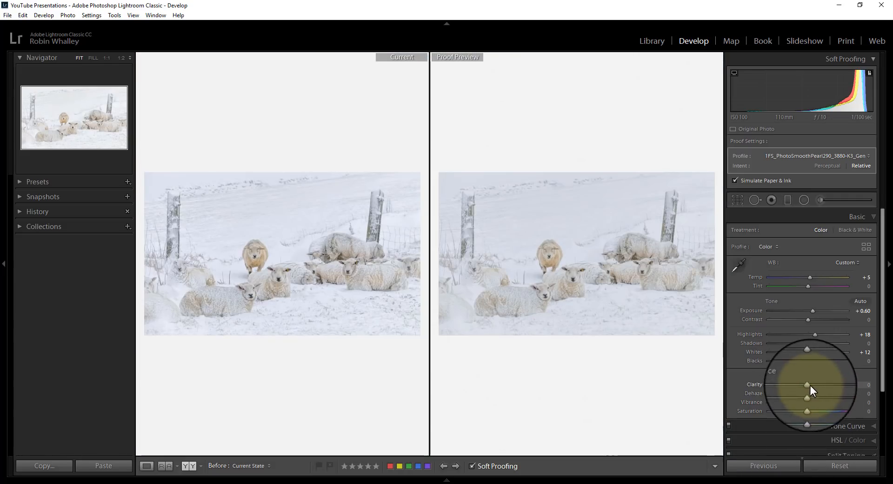
left_click_drag(808, 386, 810, 387)
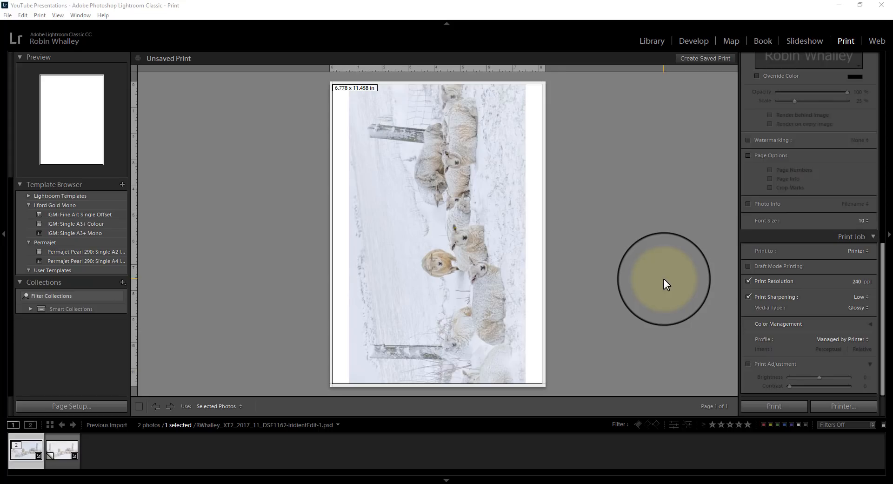
Lay out the proof copy for printing on A3 297 x 420 mm paper in landscape, with an image cell about 8.88 in high
left_click(58, 454)
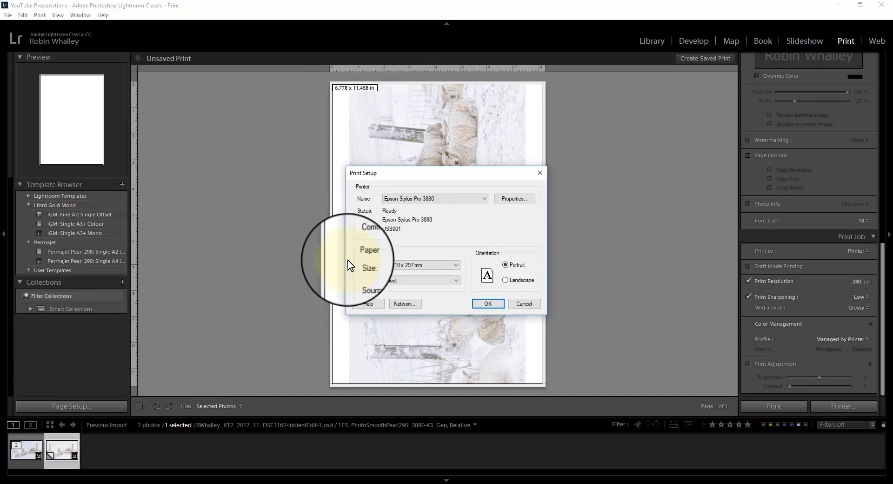
left_click(446, 268)
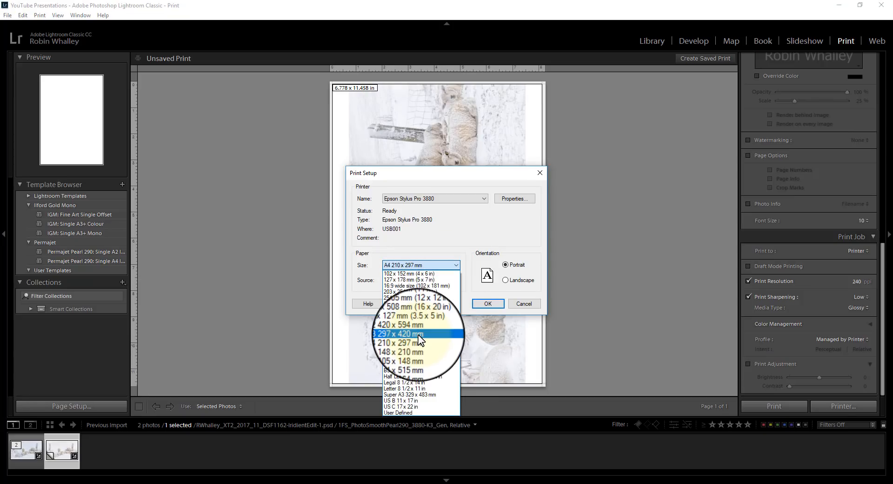
left_click(418, 334)
left_click(514, 280)
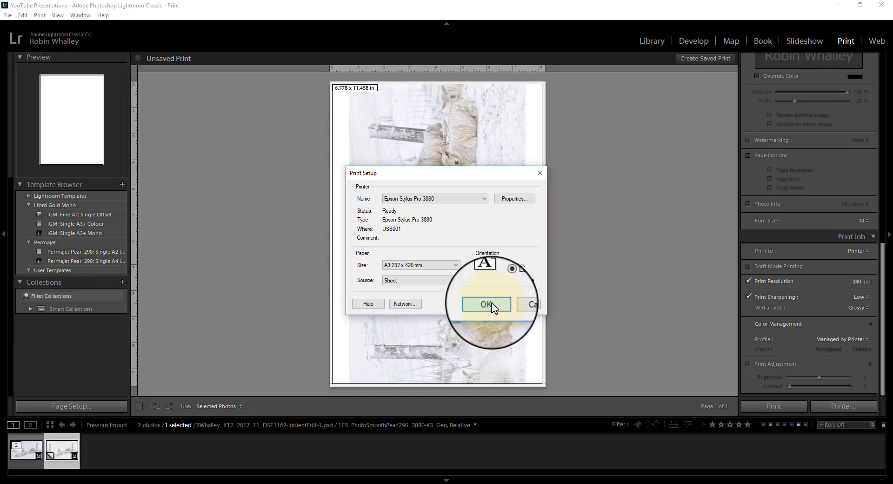
left_click(486, 315)
left_click_drag(588, 107, 641, 117)
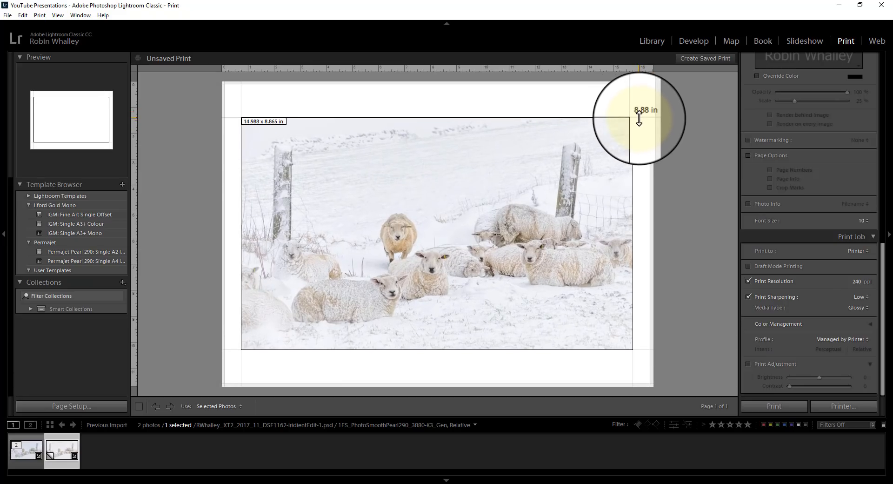
Look over the print job's settings for JPEG File output and return the output to Printer
left_click_drag(877, 289, 881, 328)
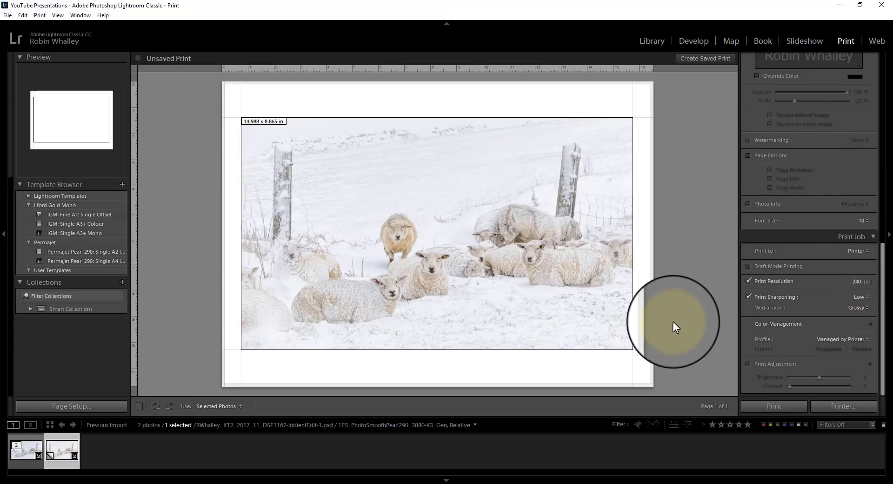
left_click(867, 251)
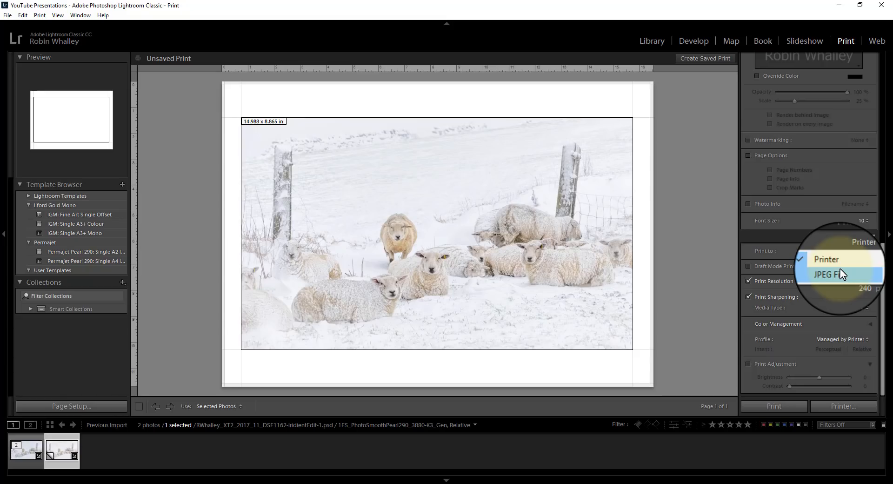
left_click(840, 270)
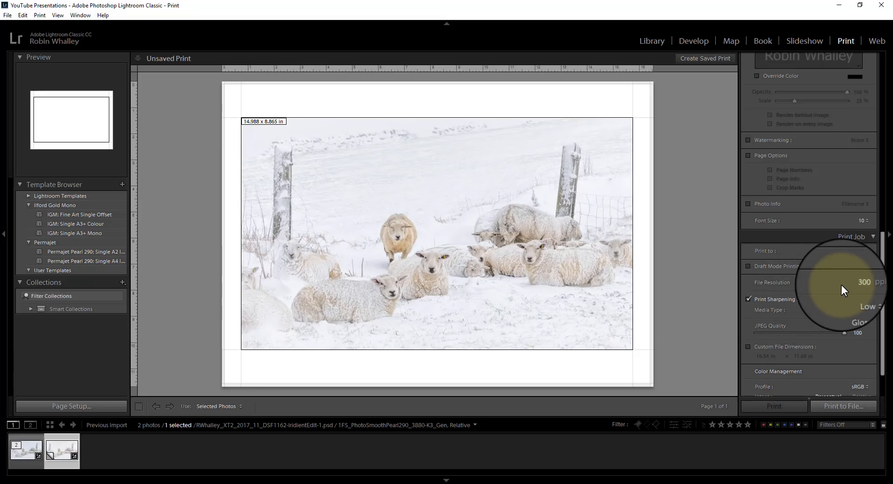
scroll(842, 285, "down", 2)
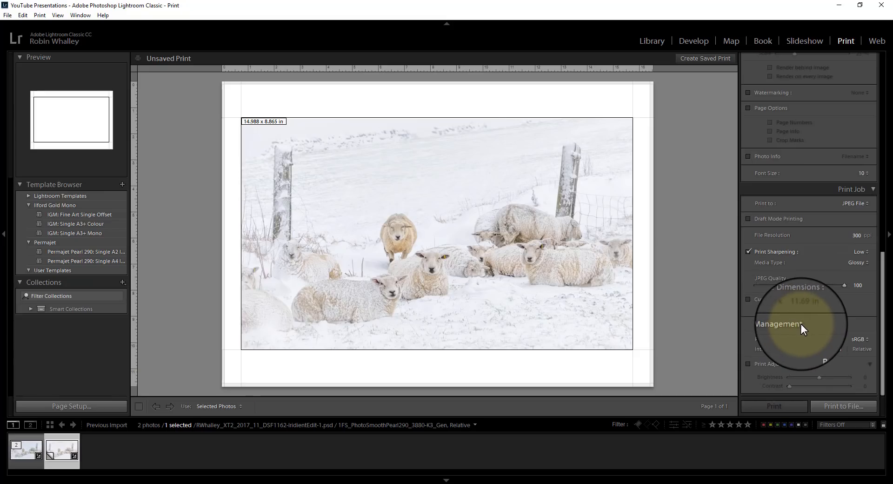
scroll(801, 323, "up", 3)
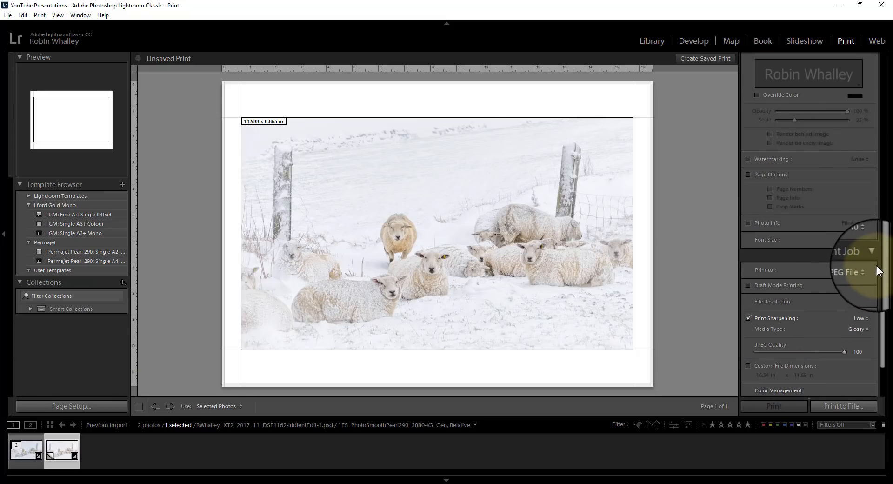
left_click(860, 269)
left_click(845, 283)
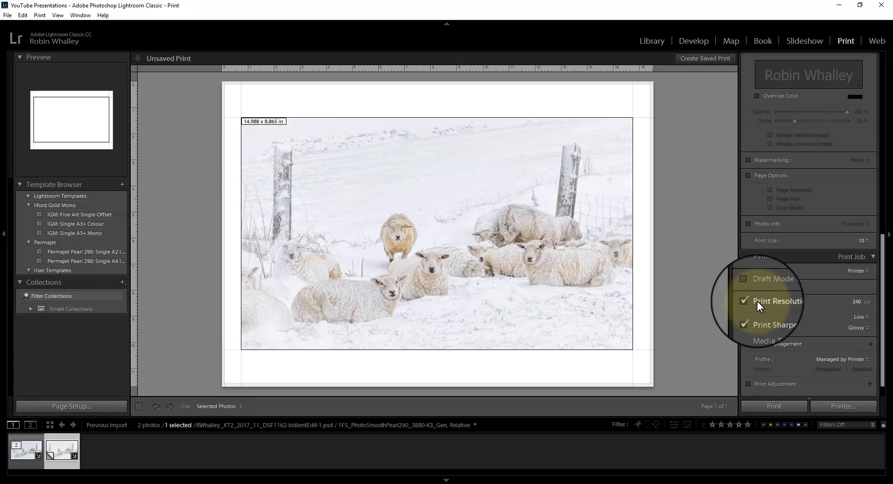
Set the print resolution to 360 ppi and the print sharpening to Standard for Glossy media
left_click(858, 304)
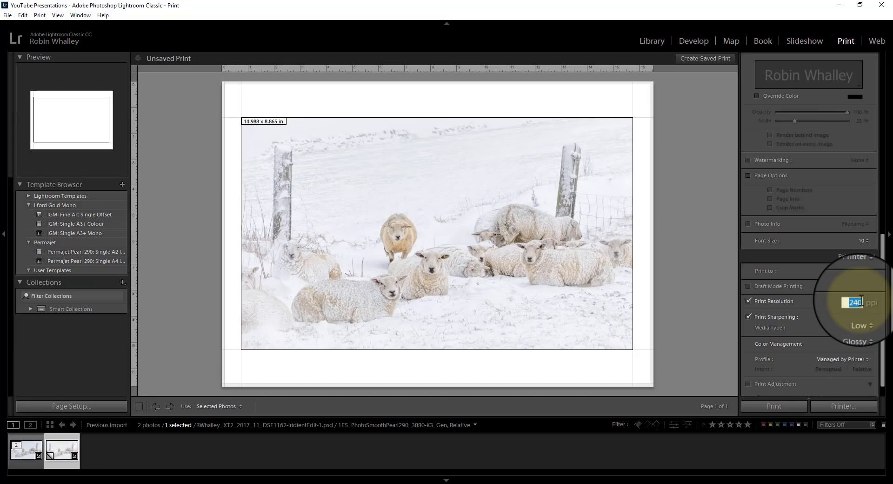
type("360")
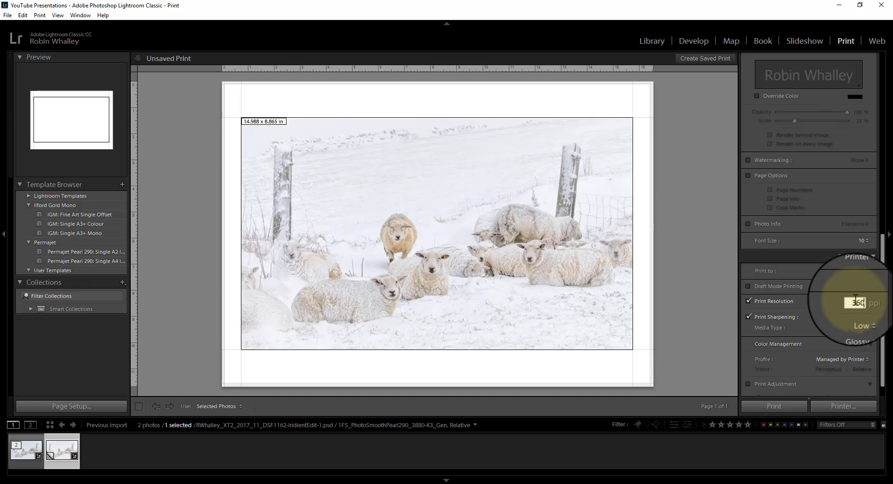
left_click(702, 276)
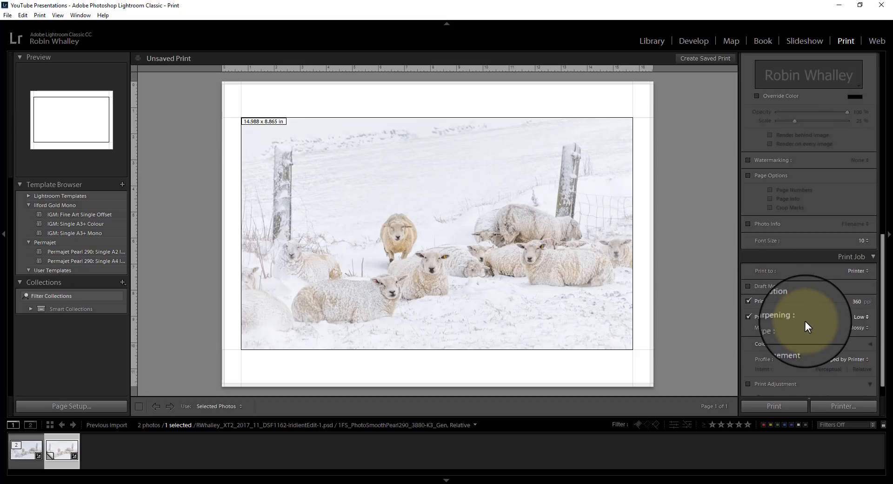
left_click(868, 317)
left_click(843, 340)
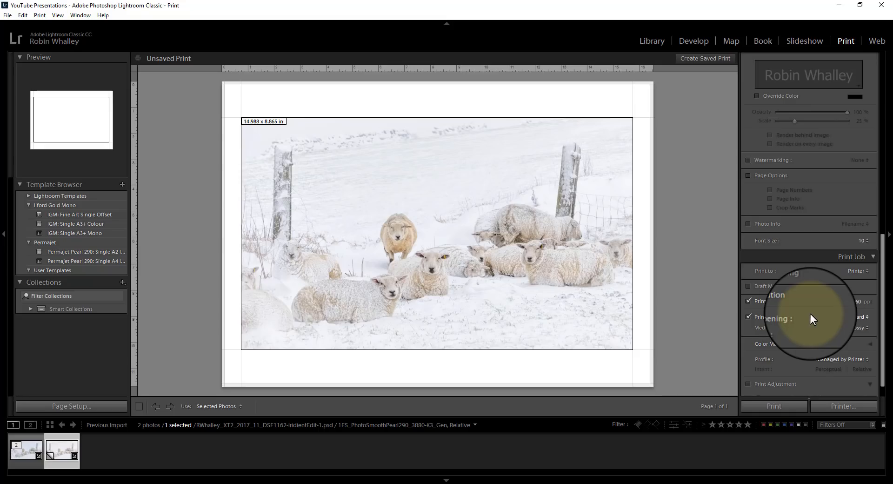
left_click(867, 327)
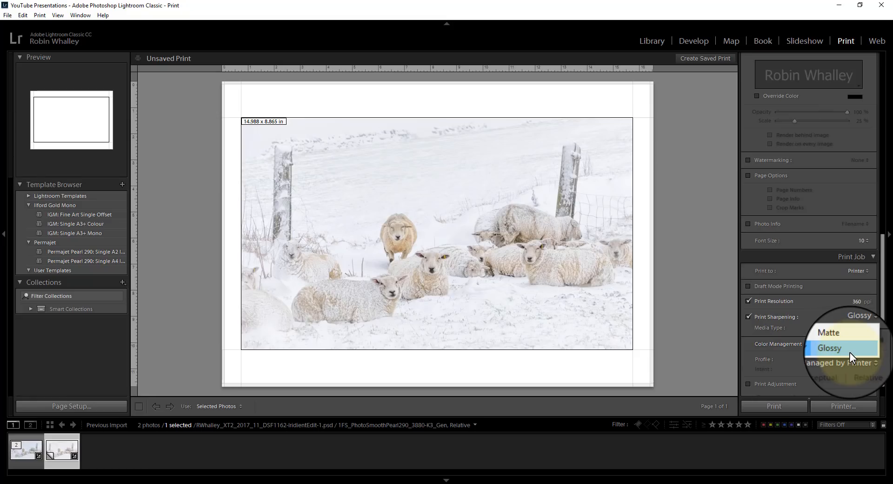
left_click(850, 353)
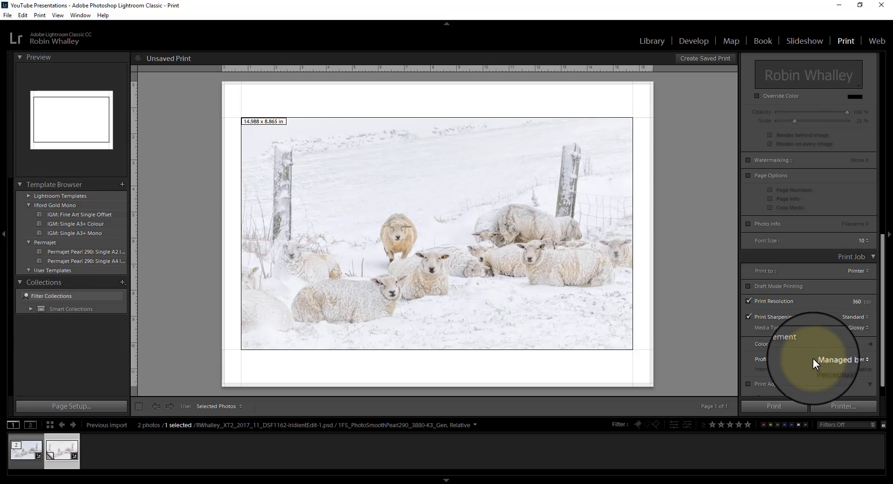
Assign the 1FS_PhotoSmoothPearl290_3880-K3_Gen profile to the print job's color management
left_click(860, 361)
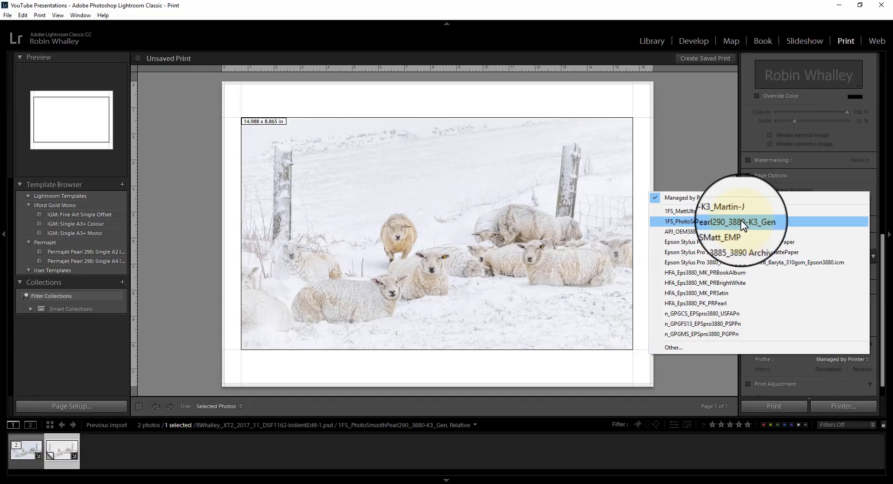
left_click(710, 221)
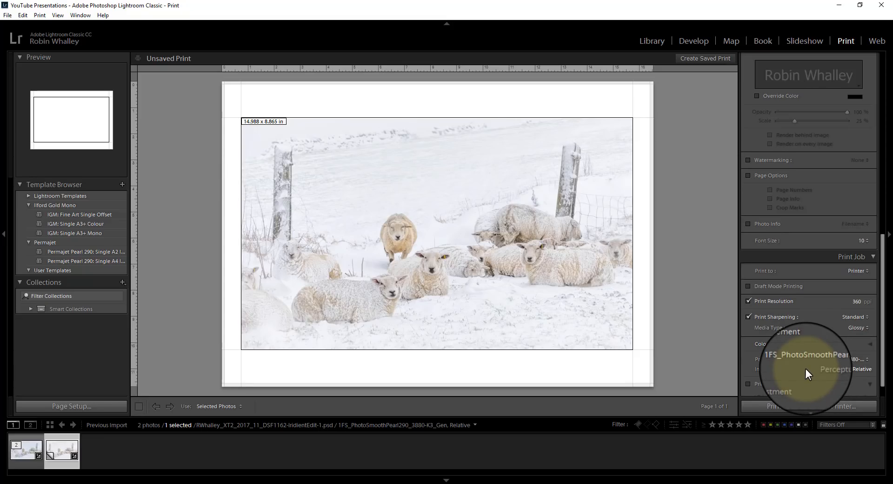
Set the Epson Stylus Pro 3880 driver's color mode to Custom with Off (No Color Adjustment)
scroll(866, 350, "down", 1)
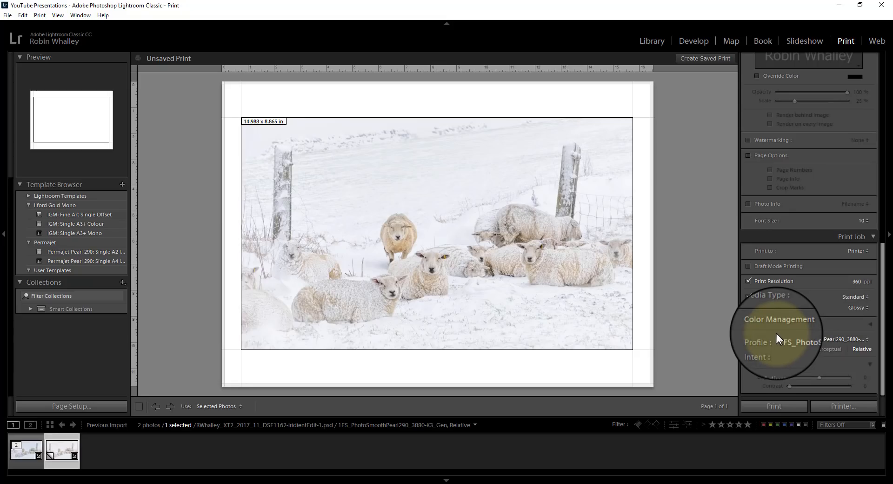
left_click(850, 406)
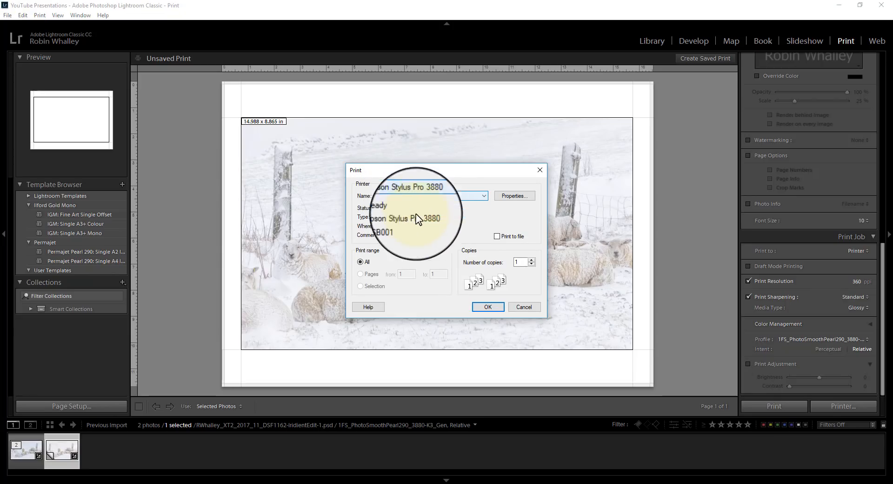
left_click(512, 201)
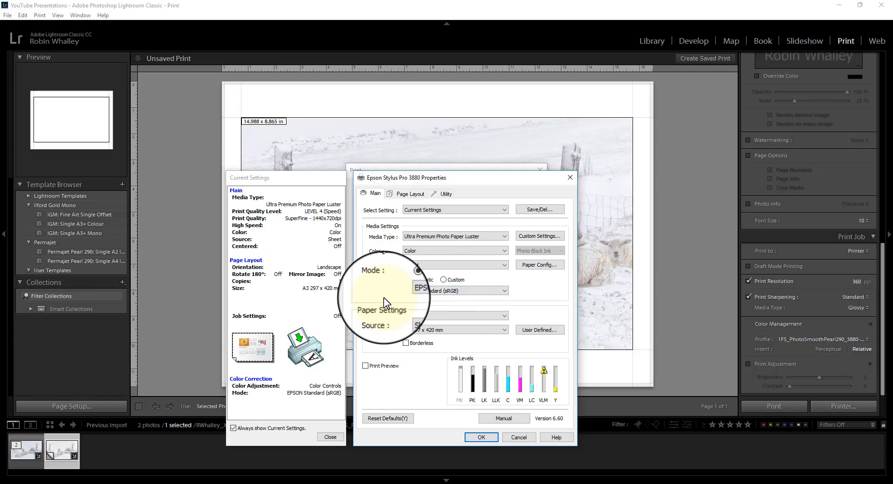
left_click(444, 279)
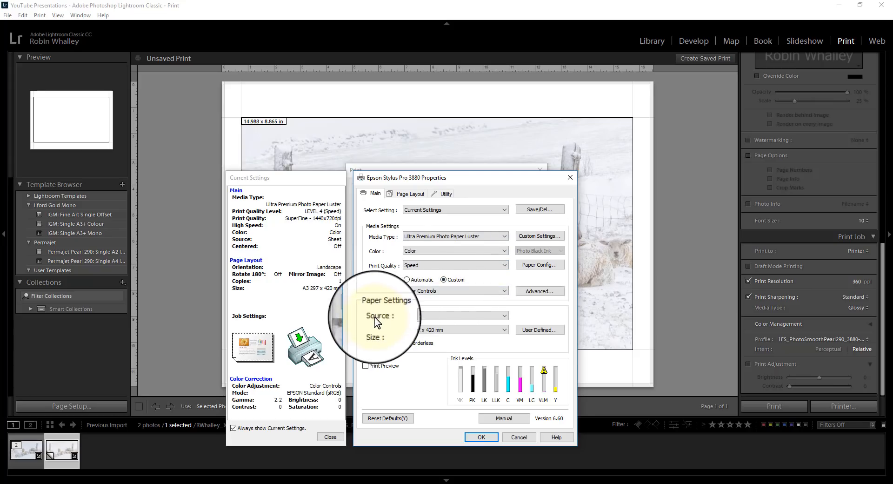
left_click(537, 293)
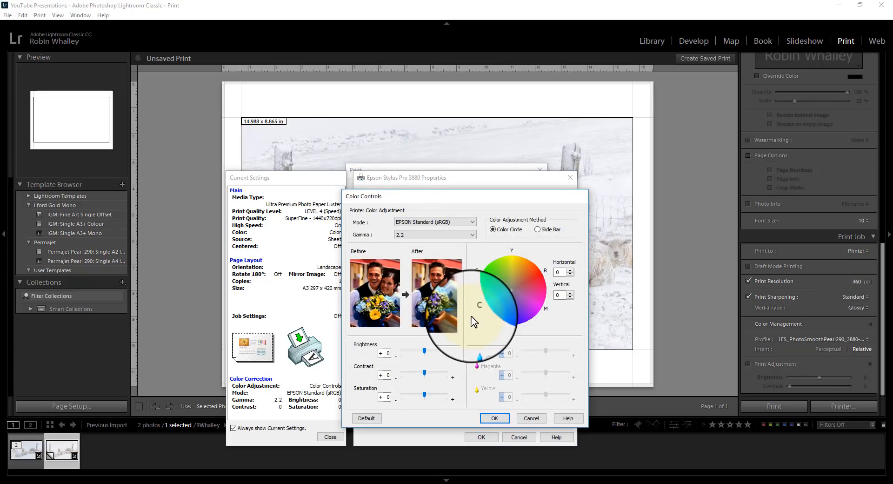
left_click(525, 418)
left_click(472, 291)
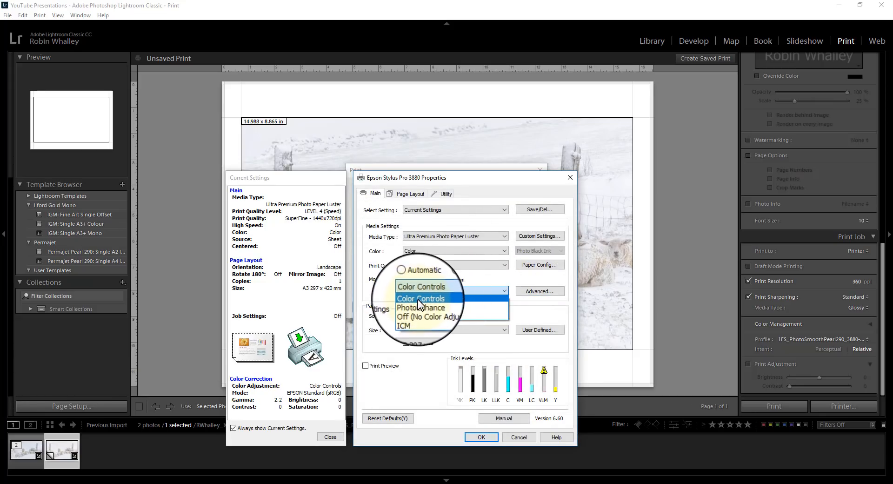
left_click(426, 312)
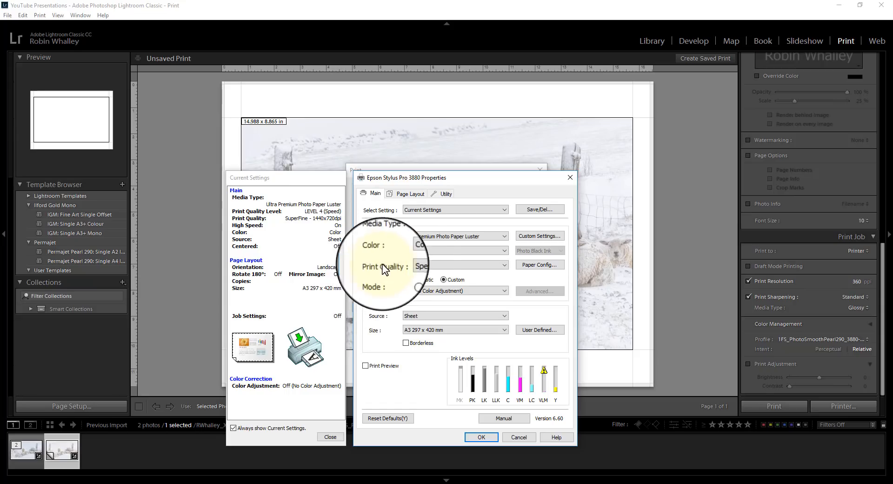
Turn off High Speed in the printer driver's print quality options, accept the driver settings and send the photo to print
left_click(408, 265)
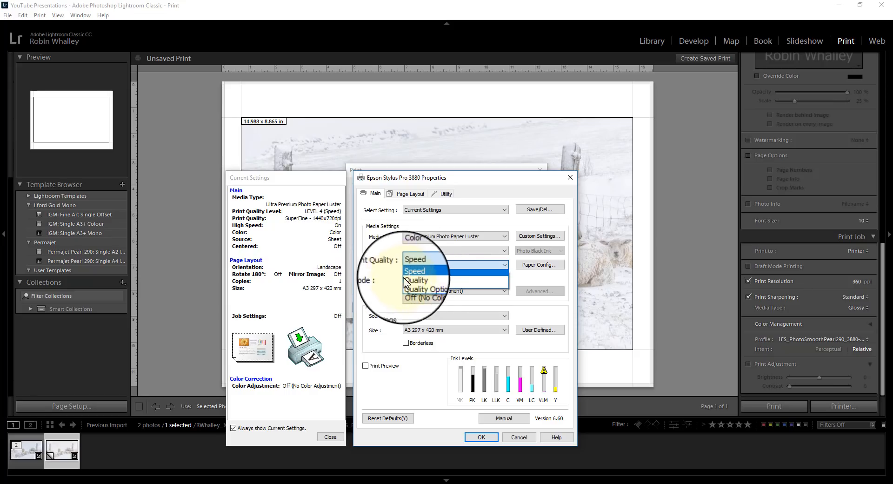
left_click(418, 286)
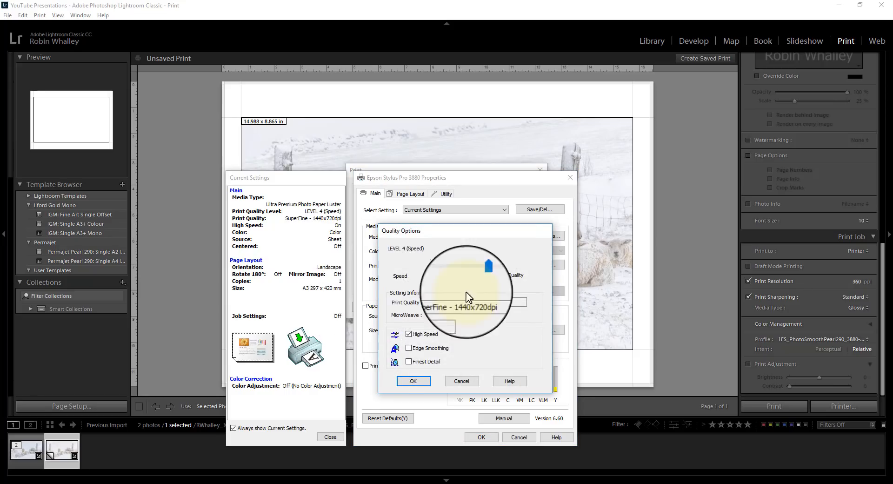
left_click(409, 333)
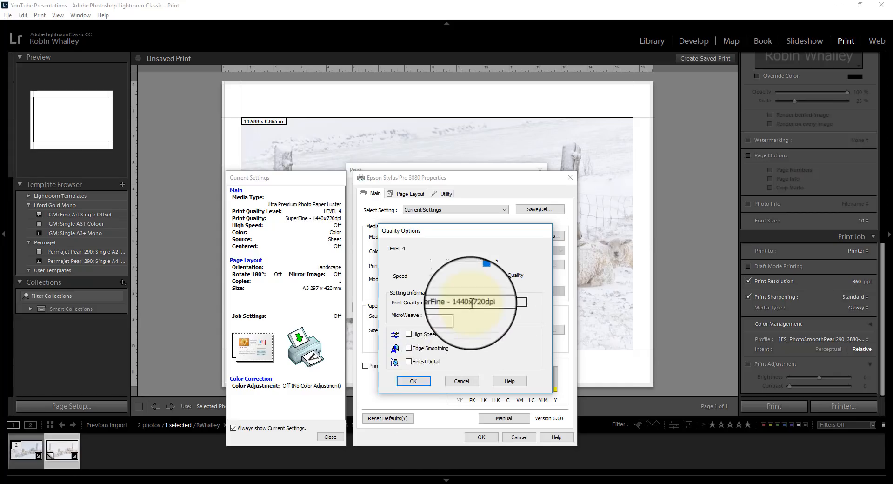
left_click(424, 379)
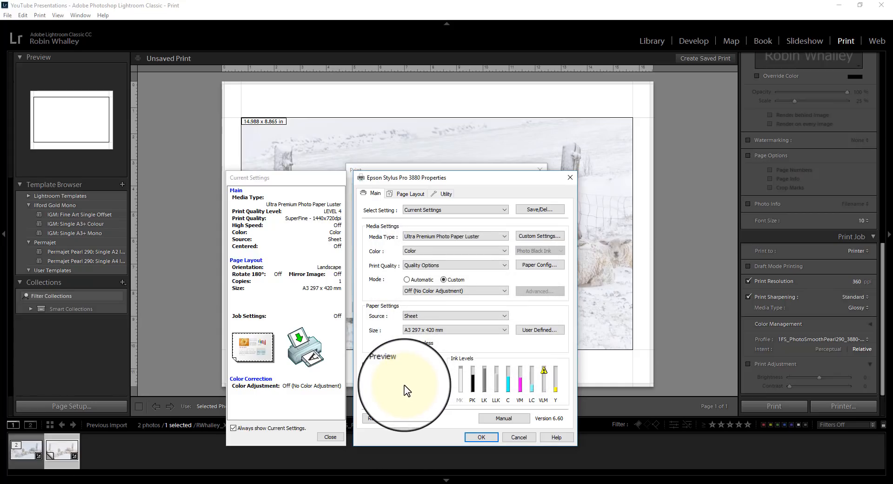
left_click(481, 438)
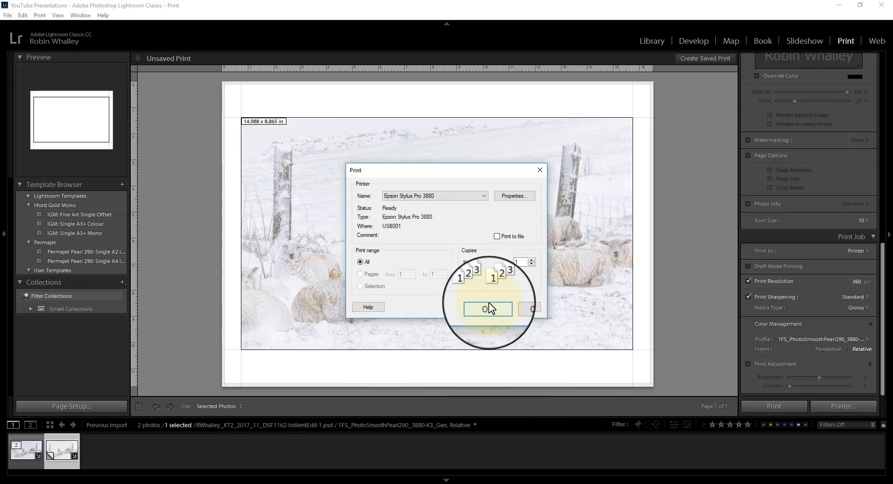
left_click(488, 308)
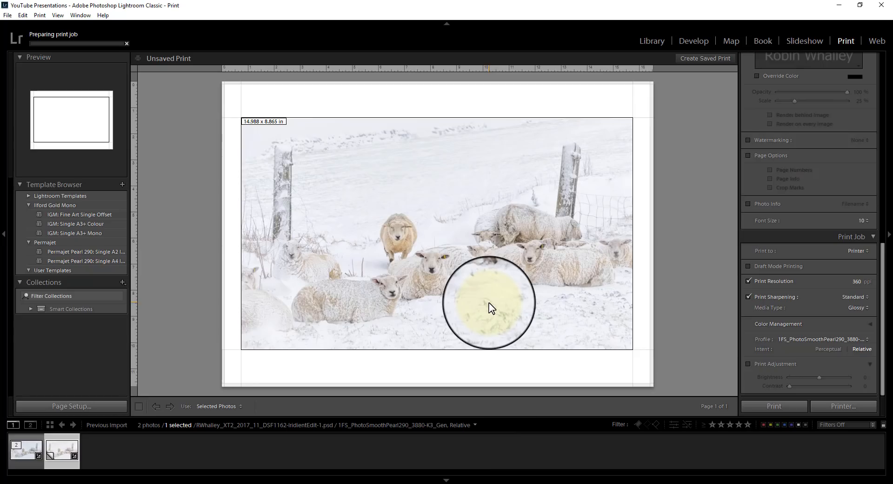